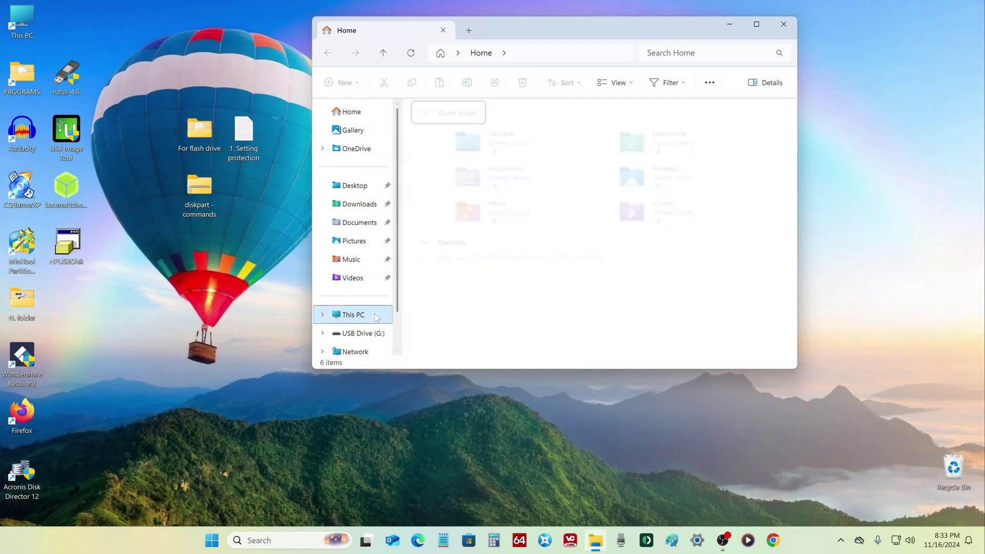
Format USB Drive (G:) as NTFS from This PC, confirming the data-erase warning
{"action": "left_click", "coordinate": [376, 317]}
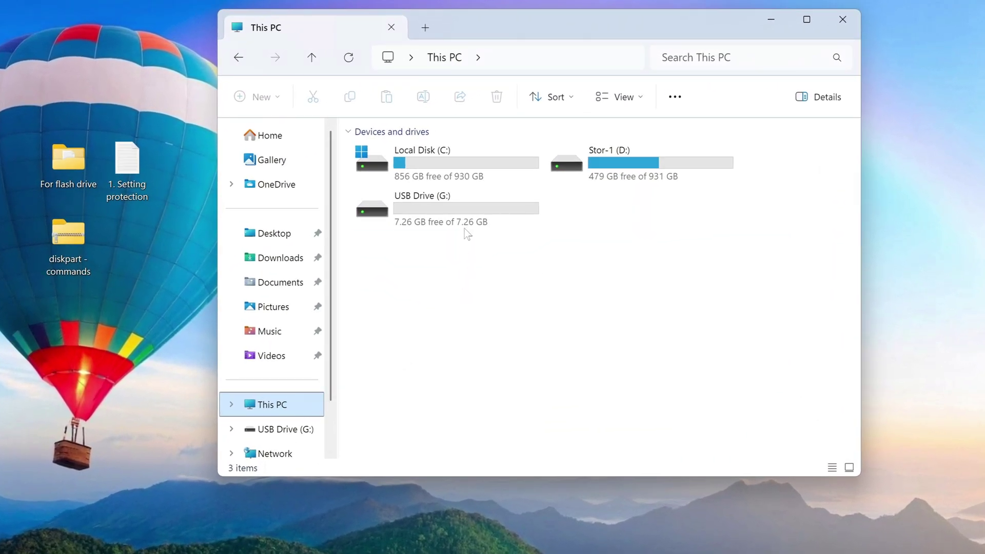
{"action": "right_click", "coordinate": [466, 211]}
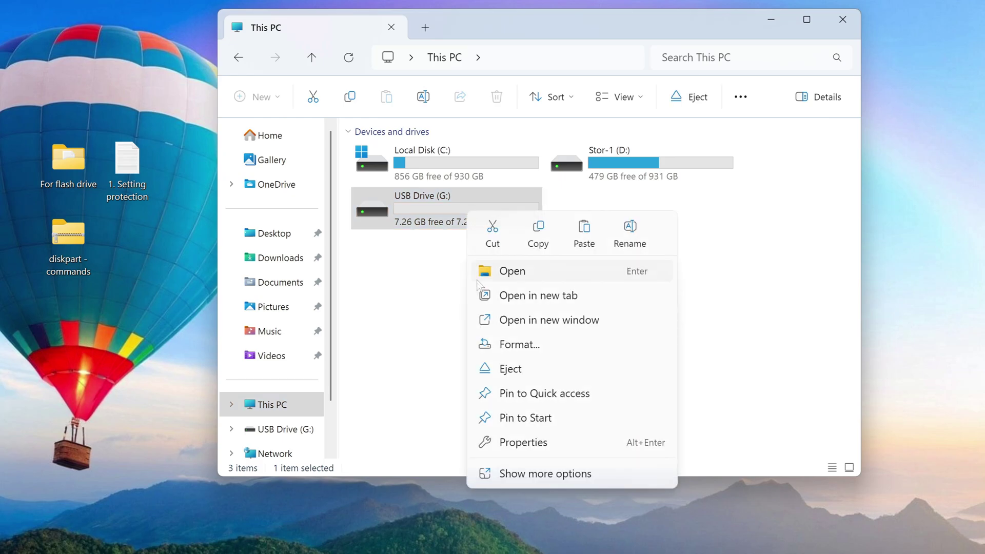
{"action": "left_click", "coordinate": [573, 349]}
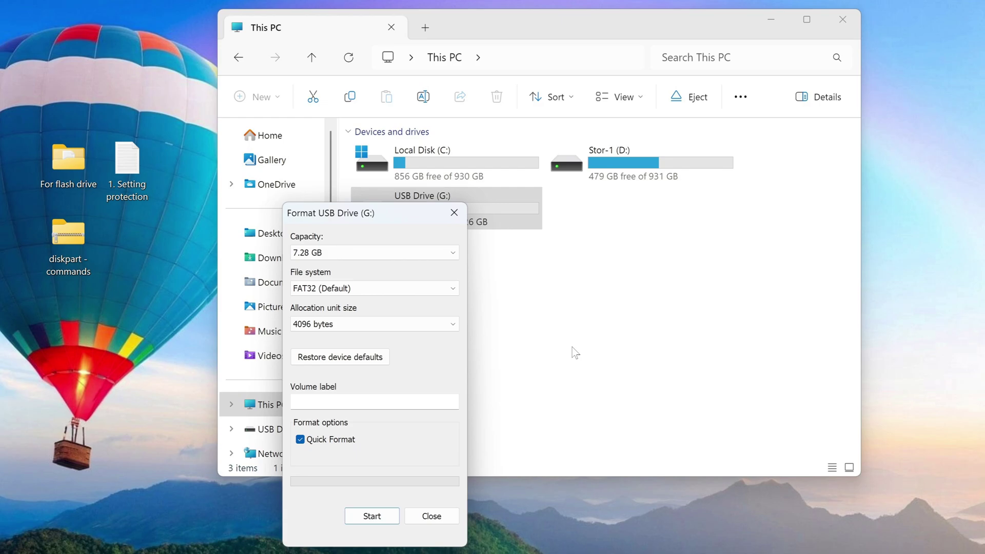
{"action": "left_click", "coordinate": [385, 290]}
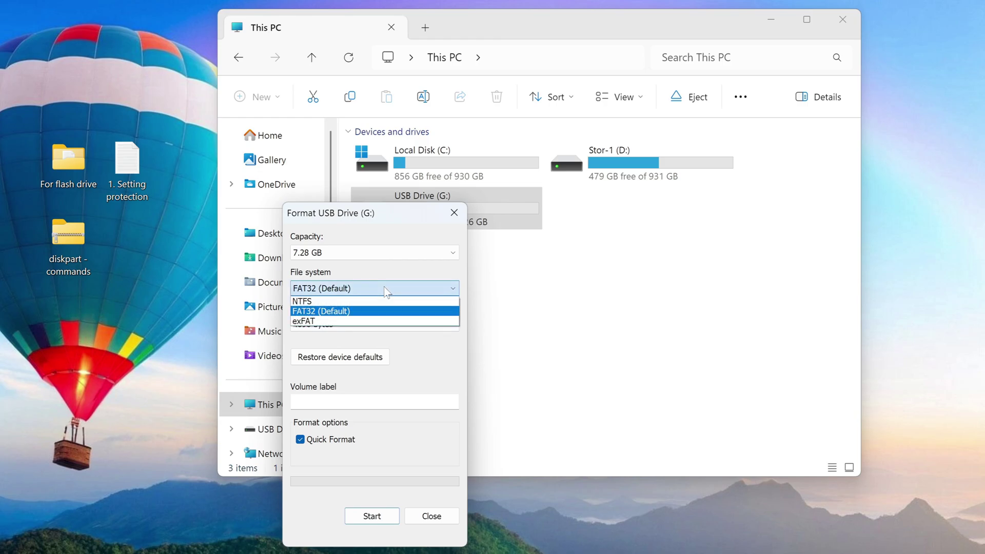
{"action": "left_click", "coordinate": [372, 303]}
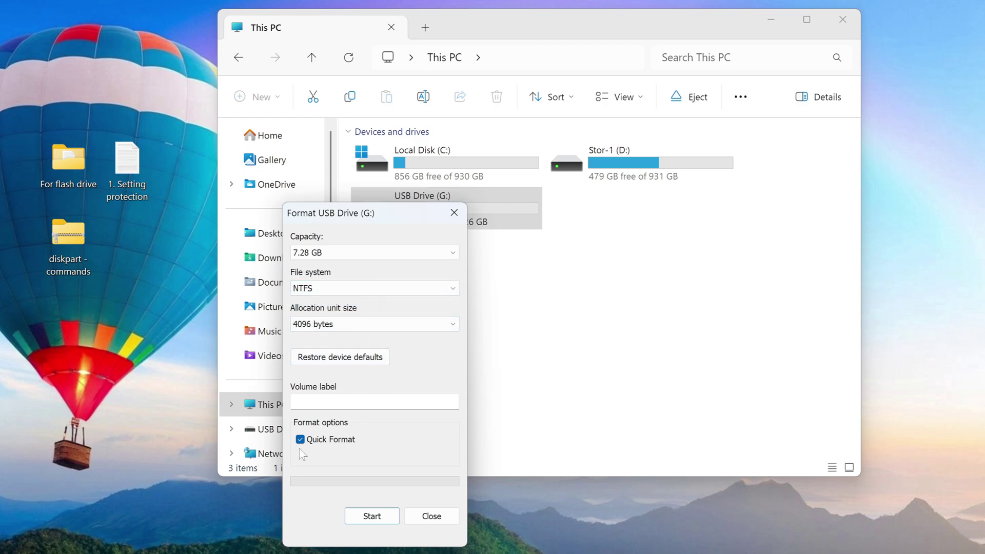
{"action": "left_click", "coordinate": [390, 519]}
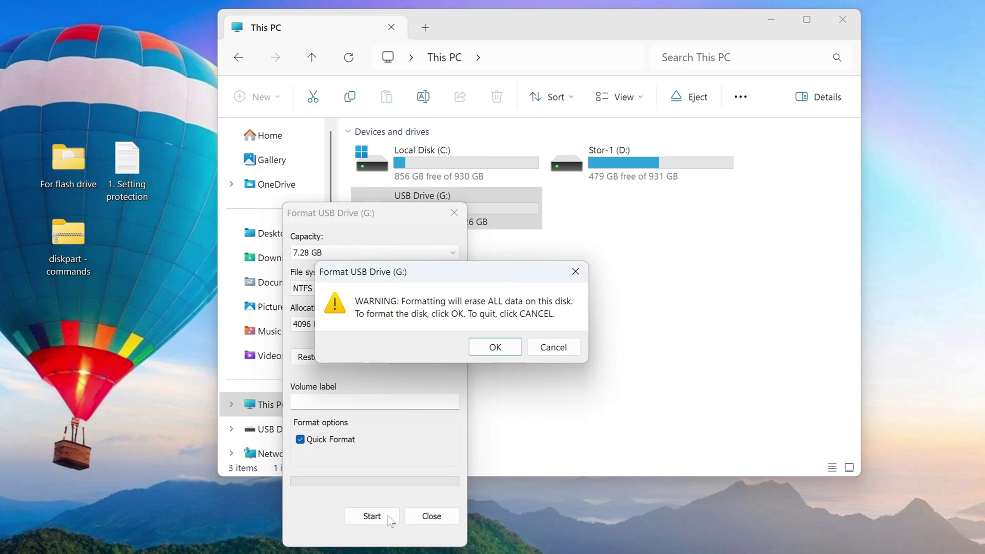
{"action": "left_click", "coordinate": [510, 351]}
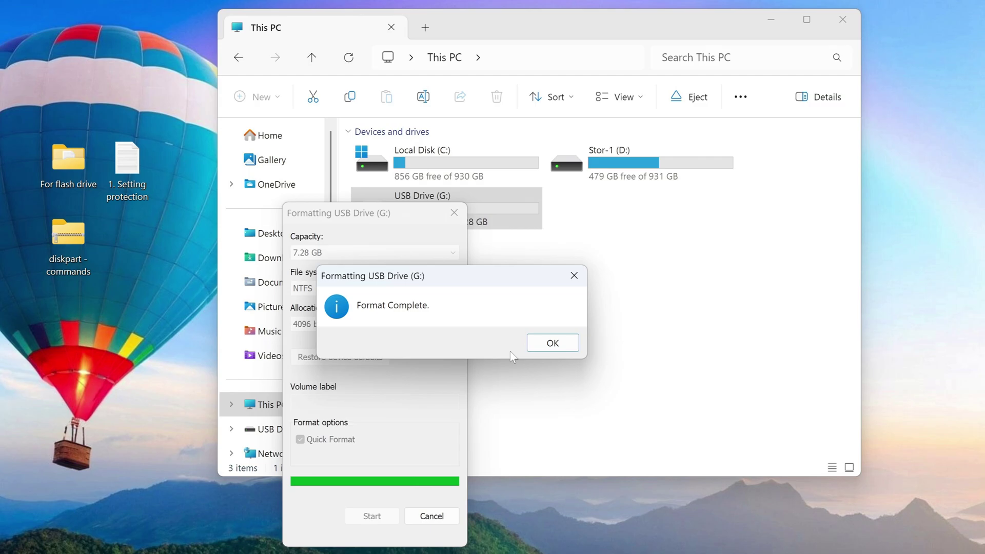
{"action": "left_click", "coordinate": [537, 342]}
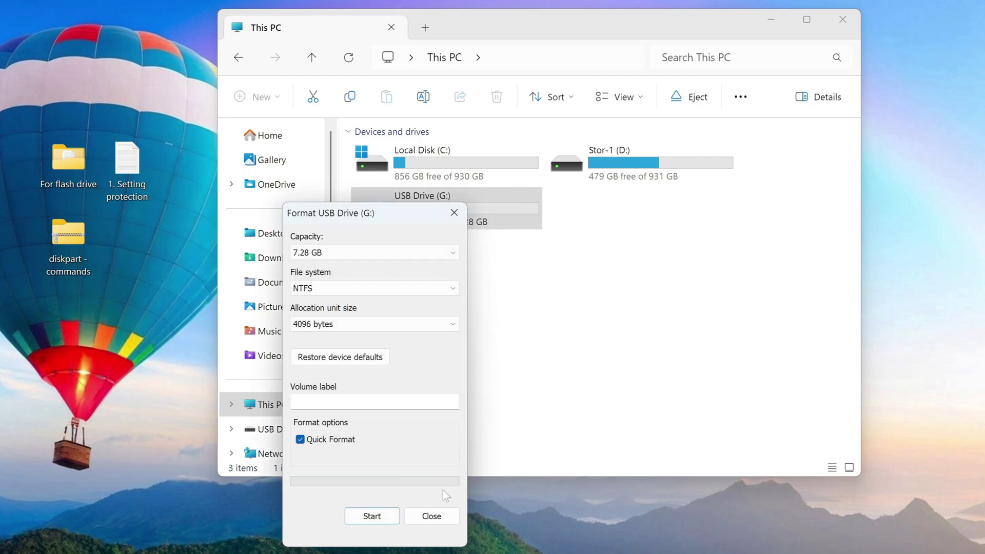
{"action": "left_click", "coordinate": [442, 515]}
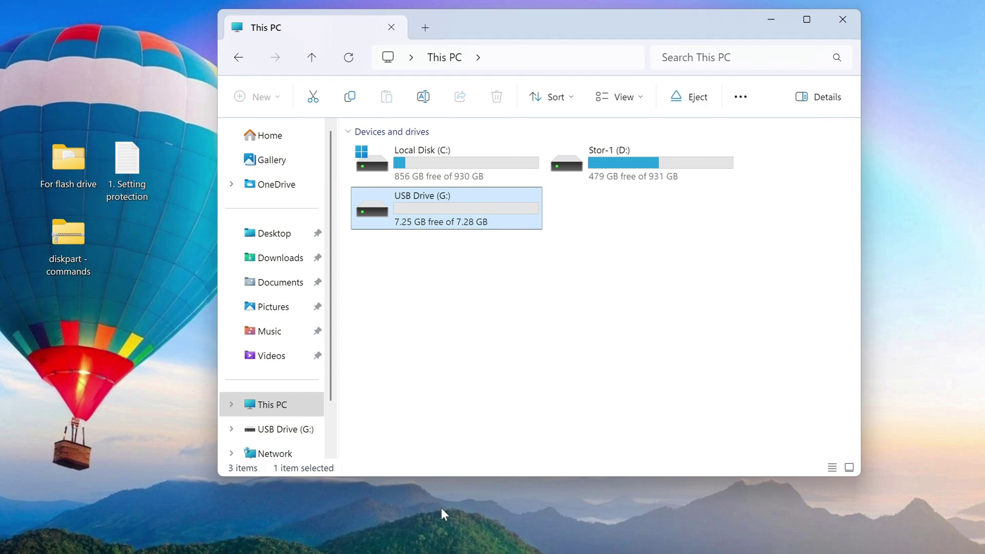
Copy the desktop's '1. Setting protection' file and 'For flash drive' folder into USB Drive (G:)
{"action": "double_click", "coordinate": [463, 213]}
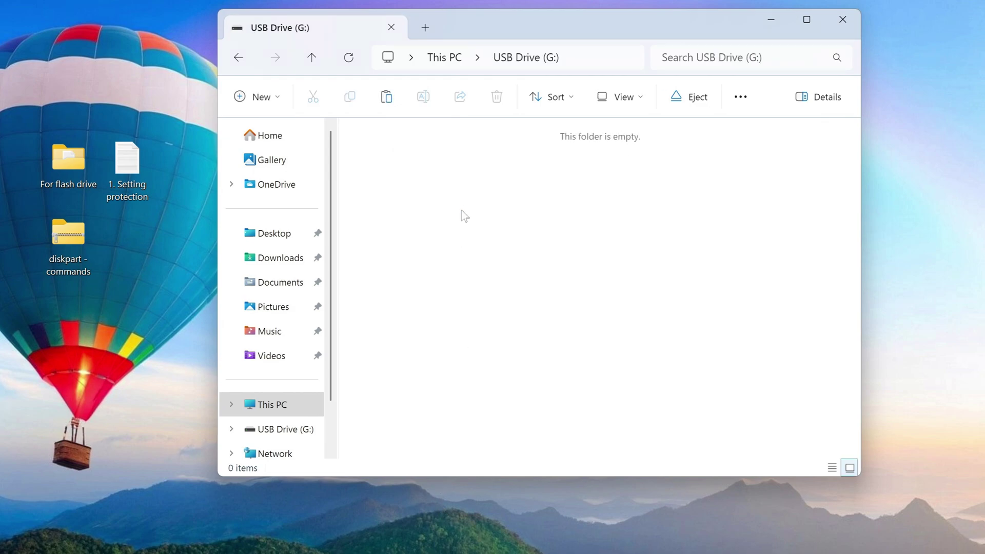
{"action": "left_click_drag", "start_coordinate": [127, 160], "coordinate": [410, 181]}
{"action": "left_click_drag", "start_coordinate": [68, 158], "coordinate": [483, 189]}
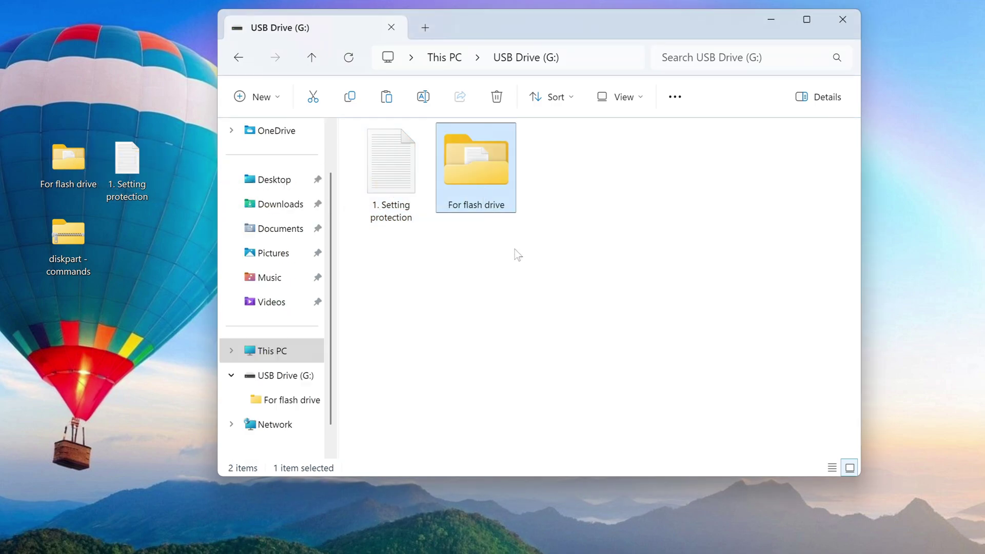
{"action": "left_click", "coordinate": [297, 357]}
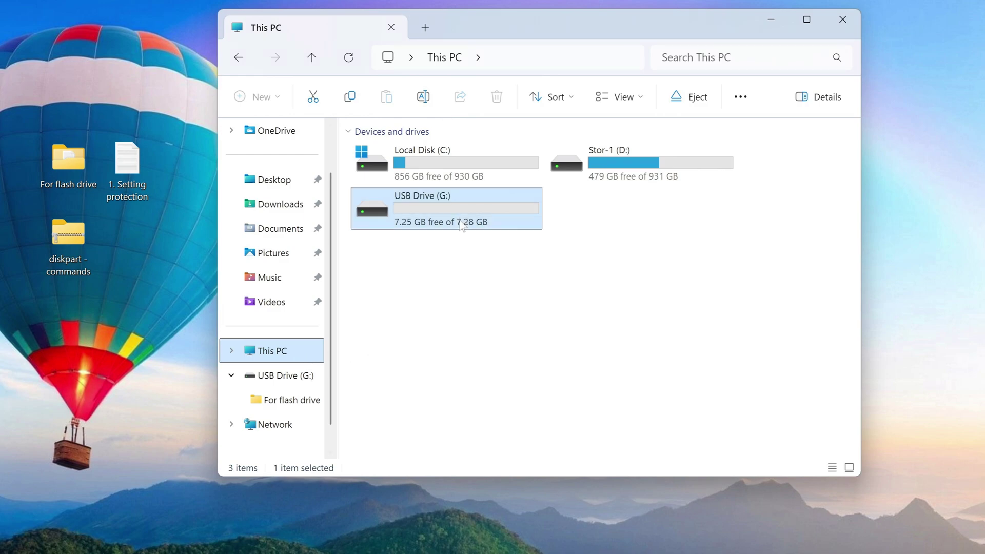
Open the Security permissions editor in USB Drive (G:) Properties
{"action": "right_click", "coordinate": [459, 201]}
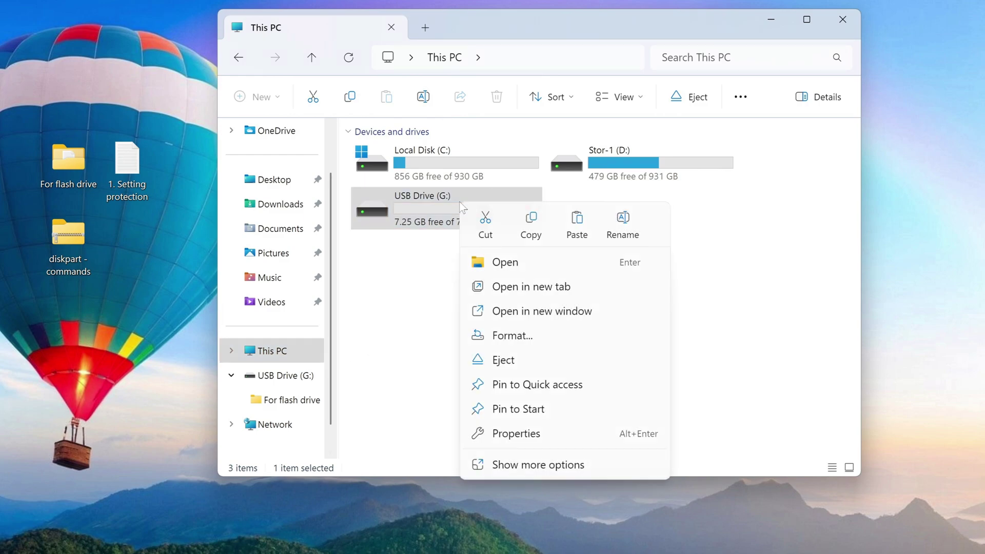
{"action": "left_click", "coordinate": [566, 436]}
{"action": "left_click_drag", "start_coordinate": [617, 216], "coordinate": [407, 35]}
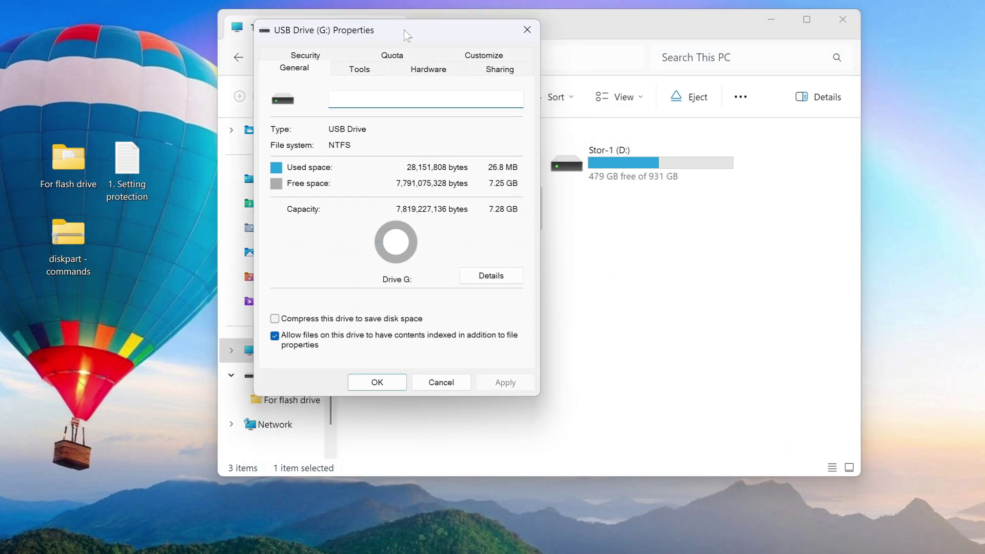
{"action": "left_click", "coordinate": [311, 56]}
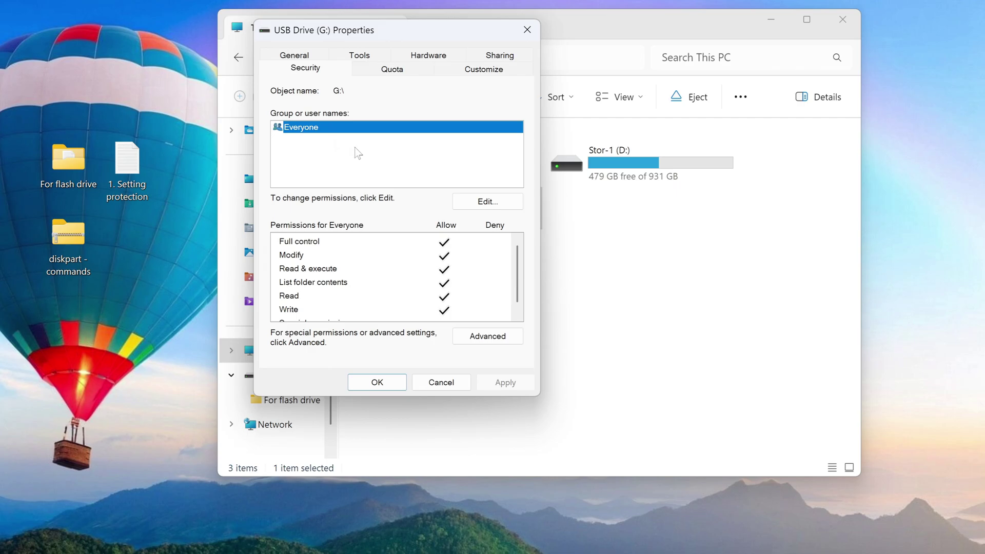
{"action": "left_click", "coordinate": [465, 208]}
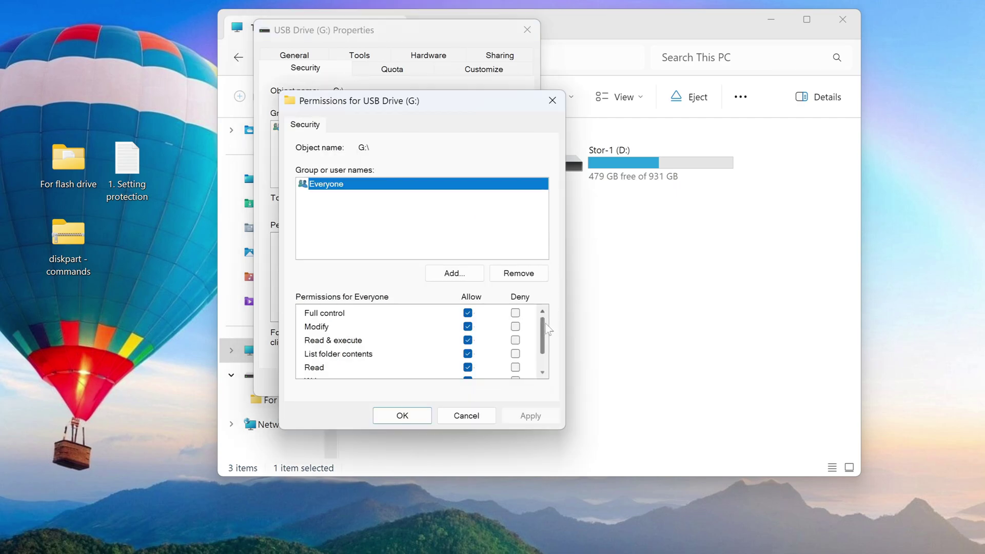
Switch Everyone's Write permission from Allow to Deny and apply, accepting the warnings
{"action": "left_click_drag", "start_coordinate": [546, 329], "coordinate": [542, 364]}
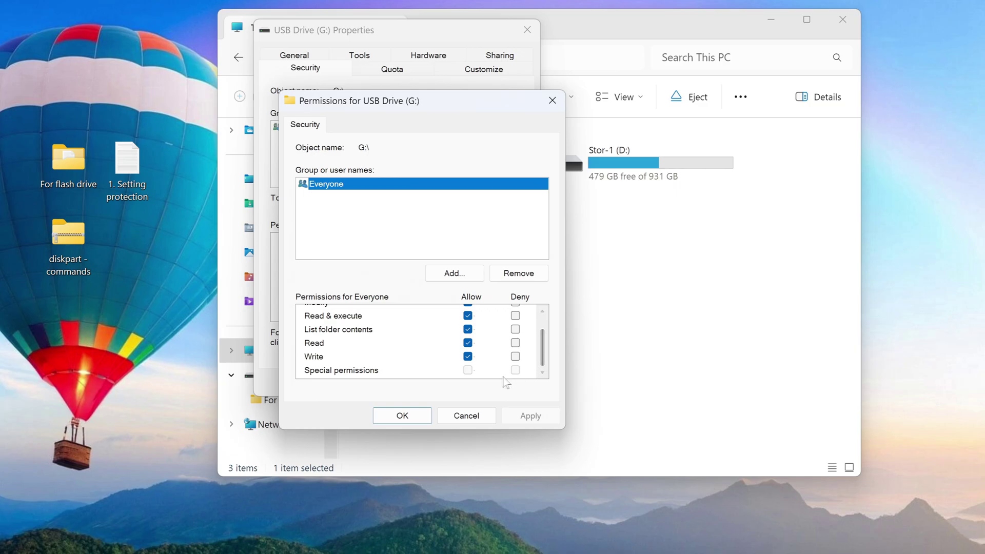
{"action": "left_click", "coordinate": [468, 359]}
{"action": "left_click", "coordinate": [467, 357]}
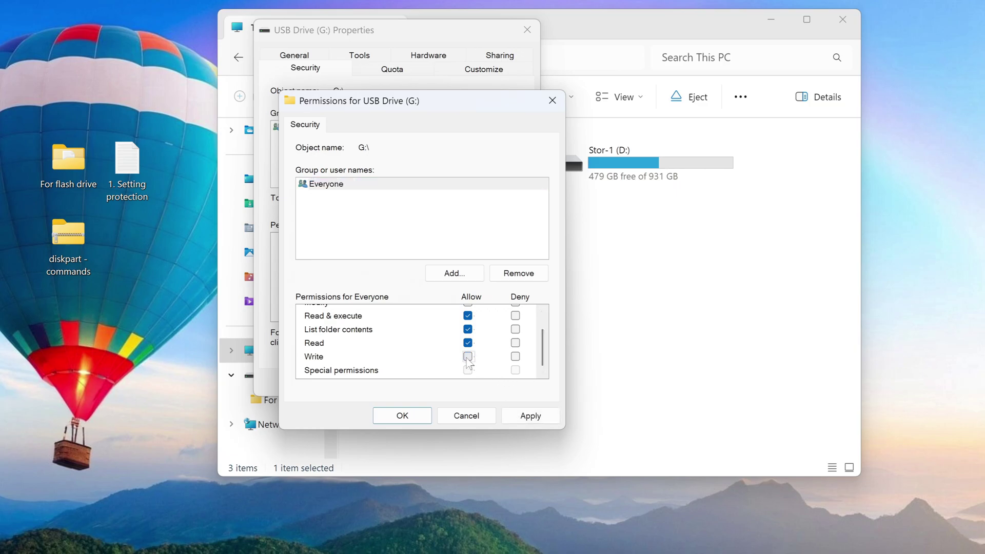
{"action": "left_click", "coordinate": [516, 357]}
{"action": "left_click", "coordinate": [519, 417]}
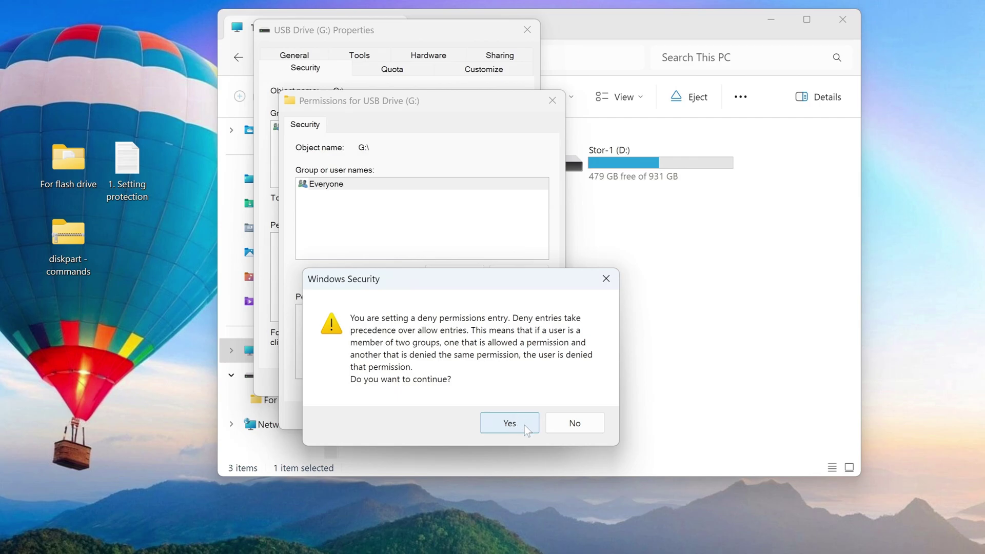
{"action": "left_click", "coordinate": [524, 425]}
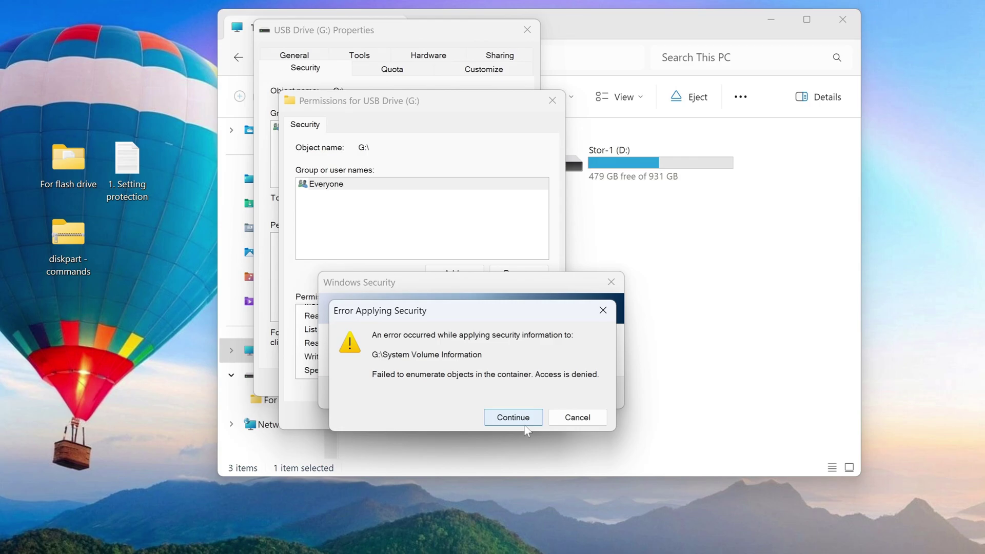
{"action": "left_click", "coordinate": [525, 424]}
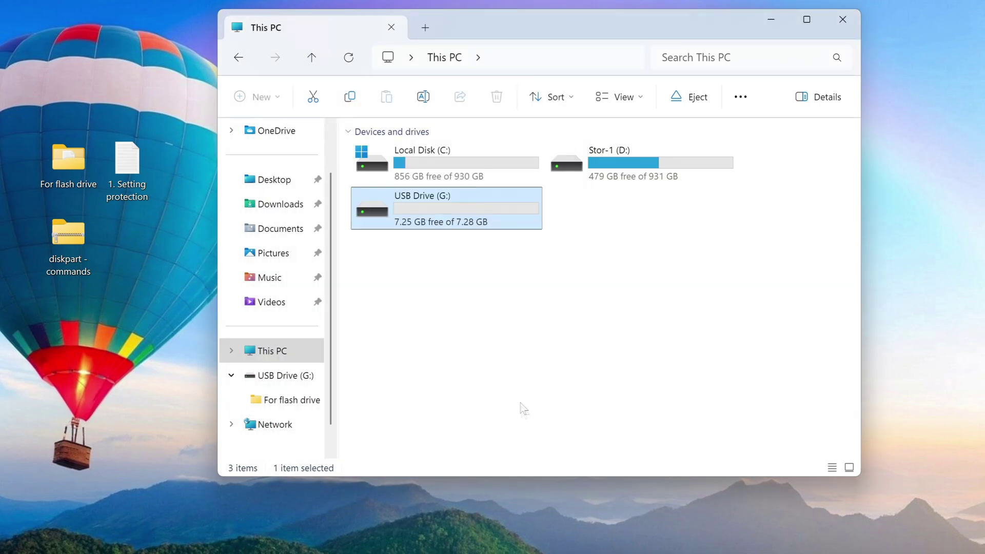
{"action": "double_click", "coordinate": [465, 227]}
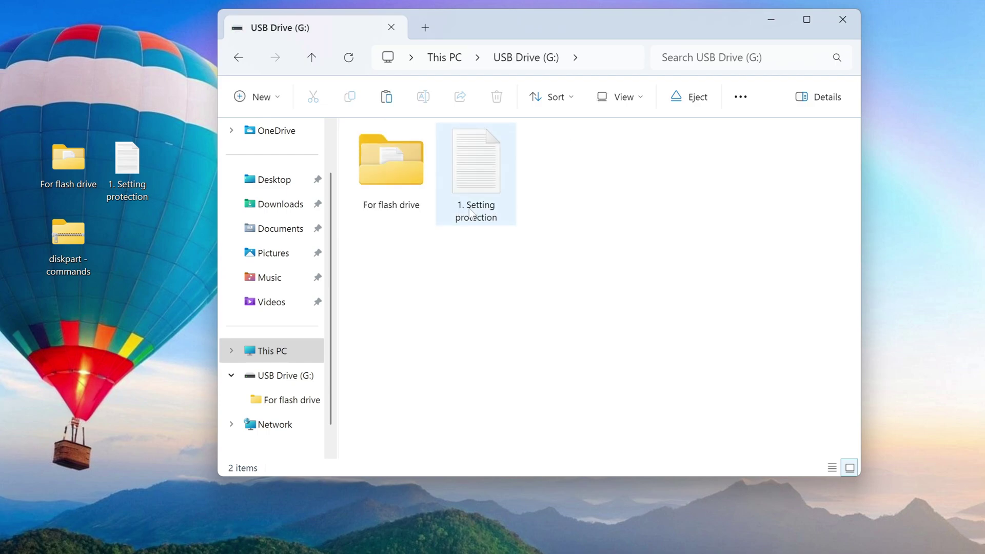
{"action": "right_click", "coordinate": [472, 137]}
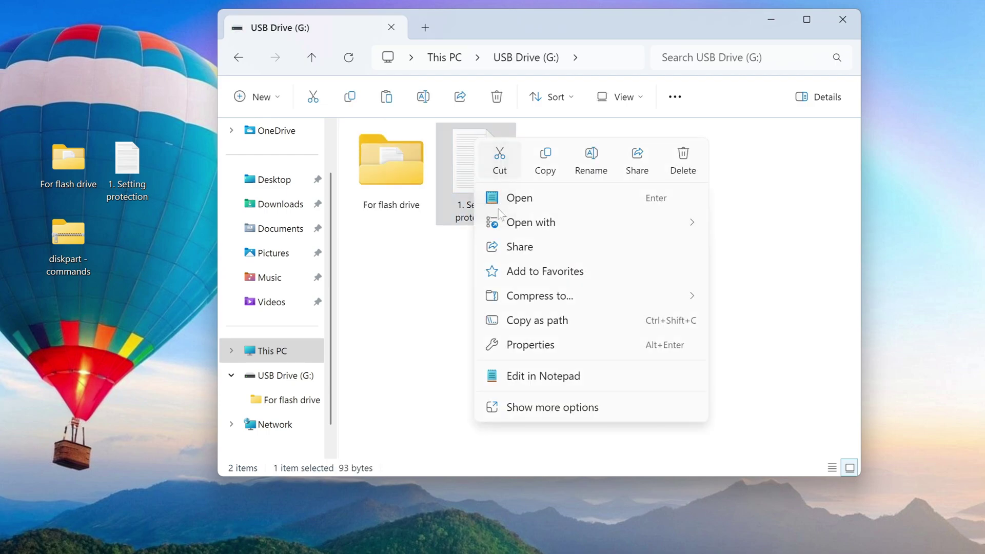
{"action": "left_click", "coordinate": [615, 413]}
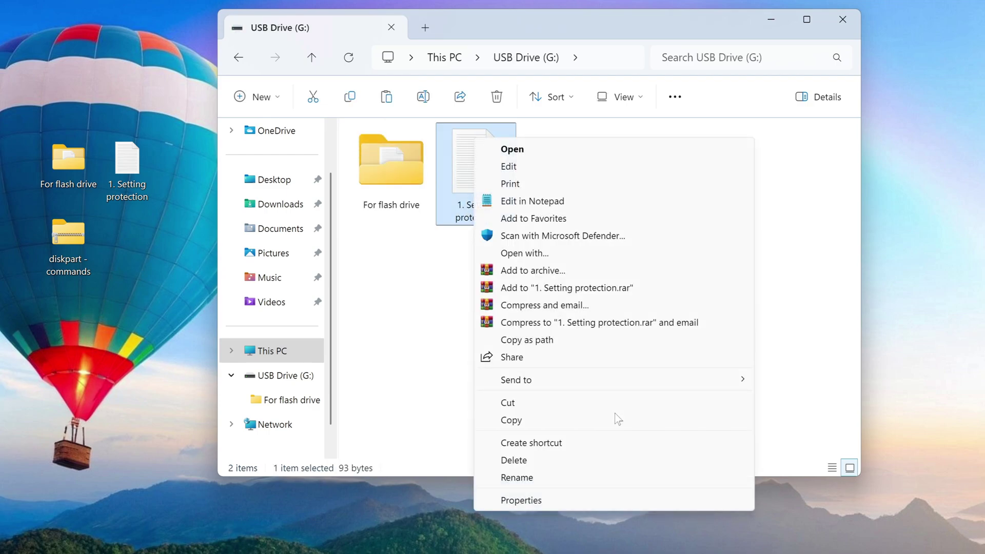
{"action": "left_click", "coordinate": [591, 462]}
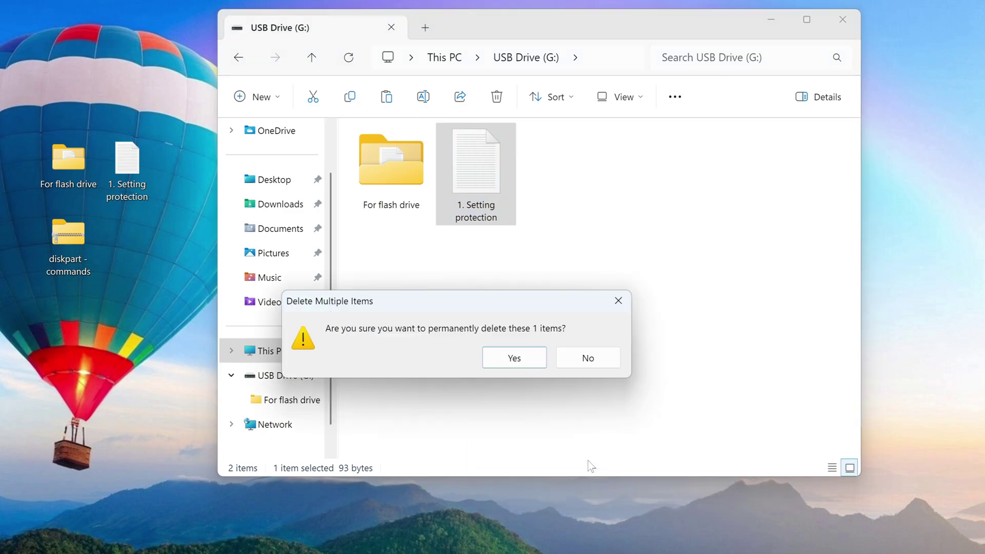
{"action": "left_click", "coordinate": [536, 362]}
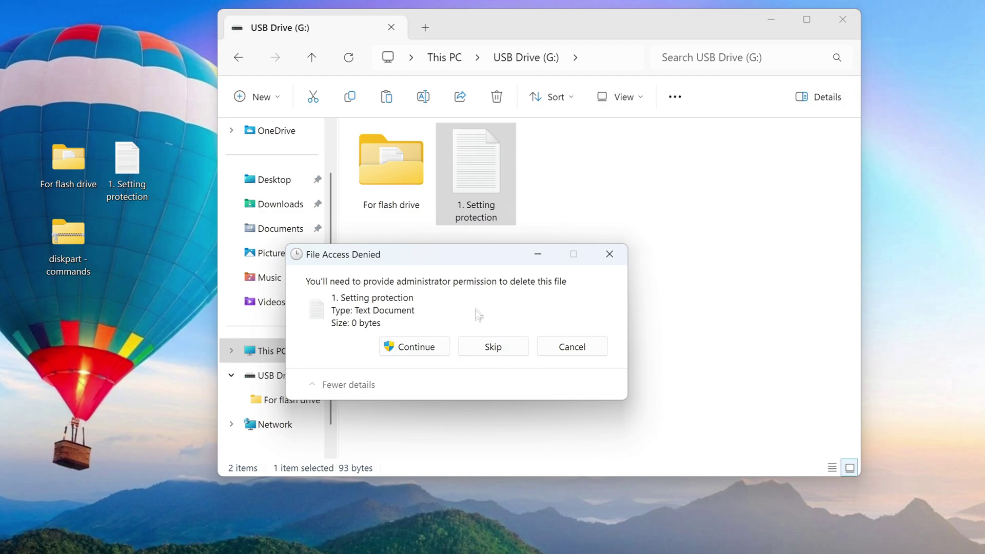
{"action": "left_click", "coordinate": [570, 352]}
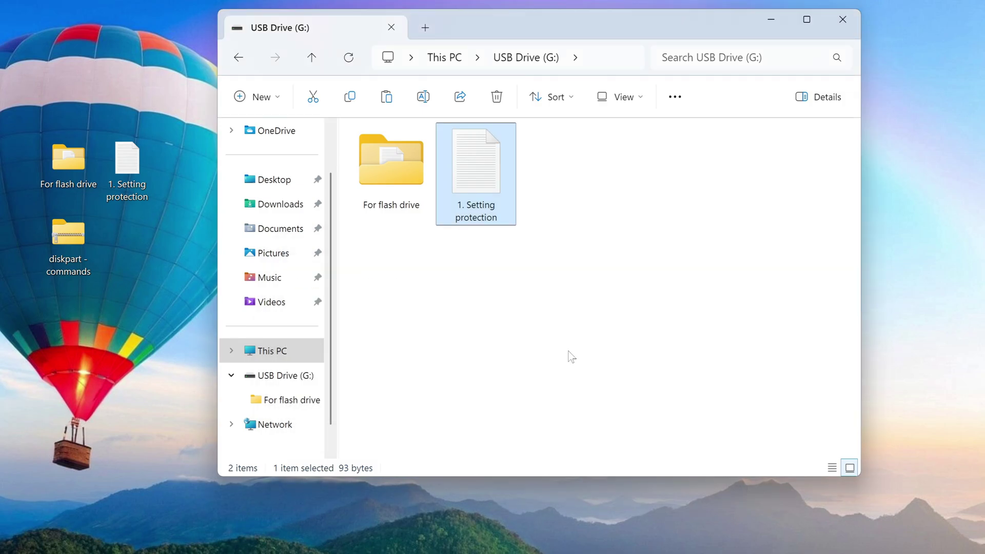
{"action": "left_click_drag", "start_coordinate": [73, 237], "coordinate": [446, 287]}
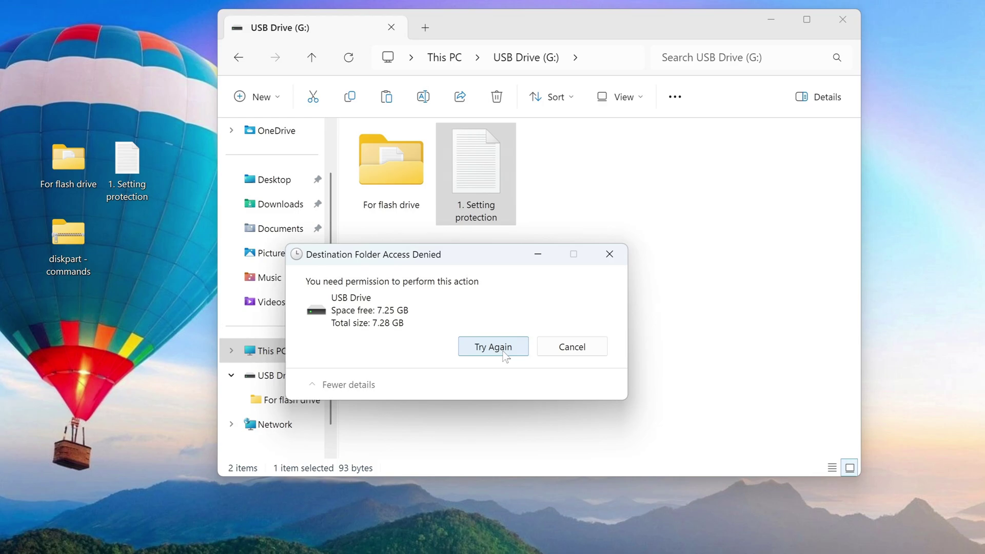
{"action": "left_click", "coordinate": [505, 357]}
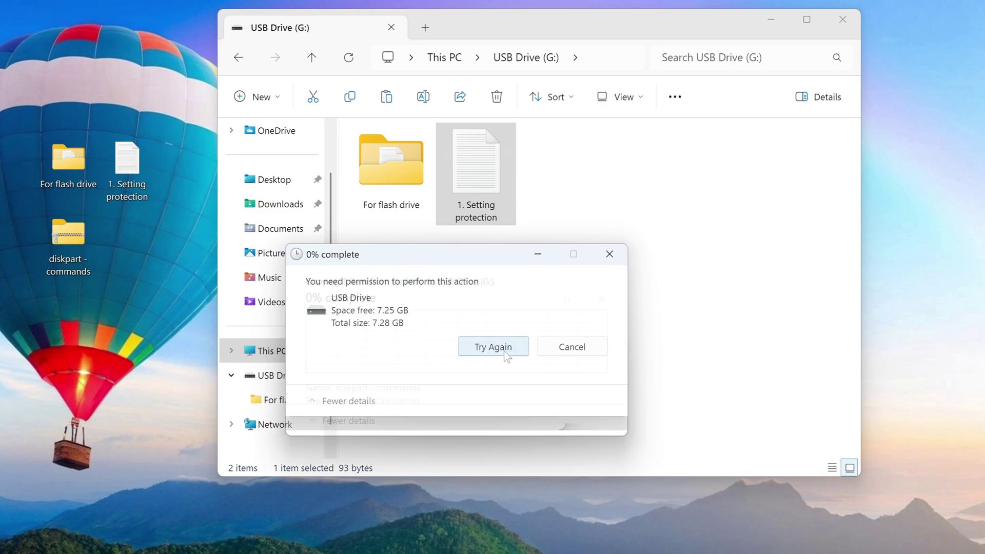
{"action": "left_click", "coordinate": [559, 349]}
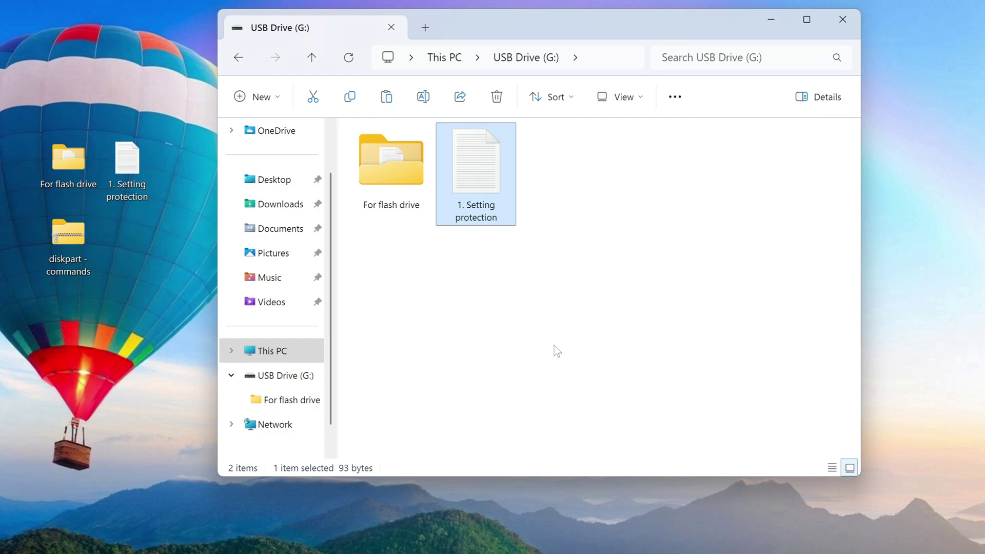
{"action": "left_click", "coordinate": [304, 353]}
Allow Write and Full control for Everyone on USB Drive (G:), apply, and dismiss the error
{"action": "right_click", "coordinate": [466, 208]}
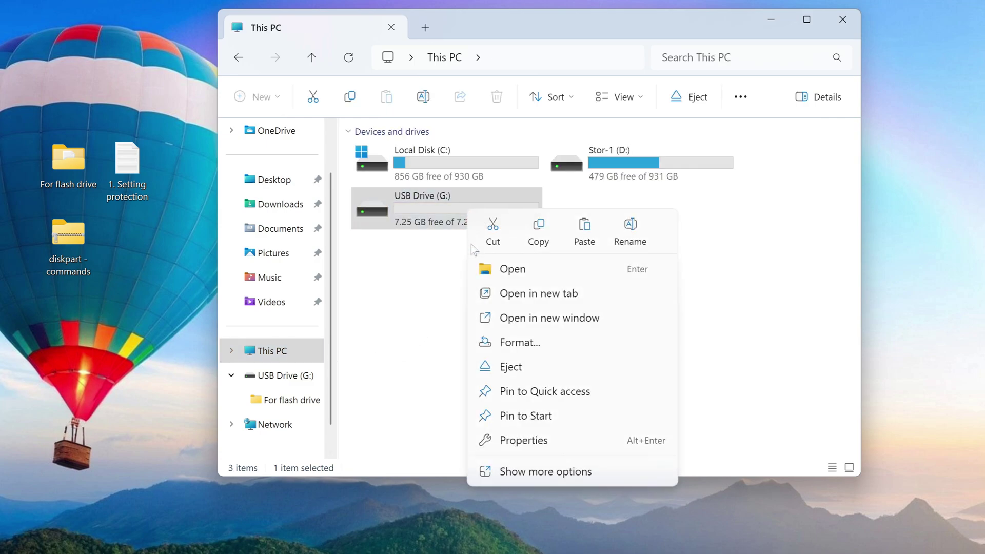
{"action": "left_click", "coordinate": [566, 440]}
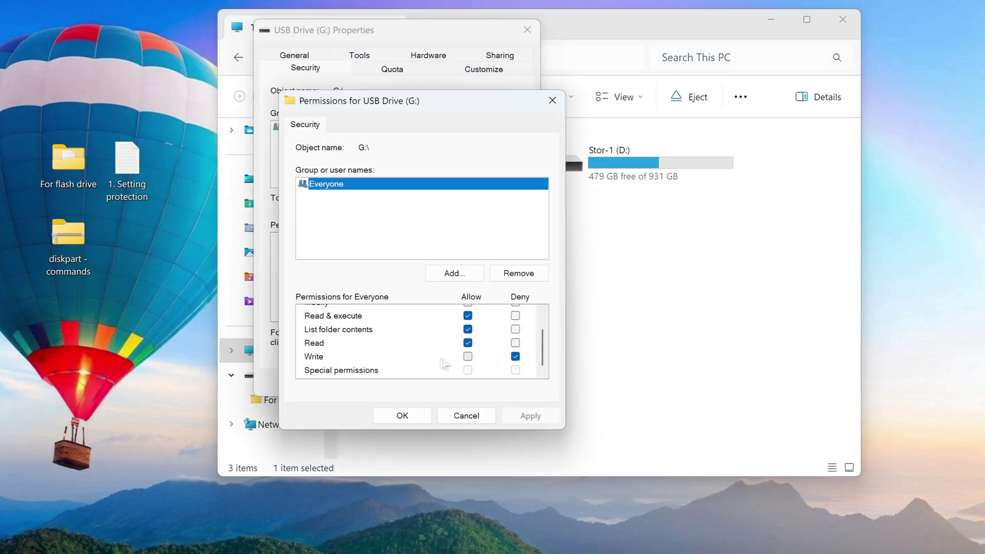
{"action": "left_click", "coordinate": [468, 356]}
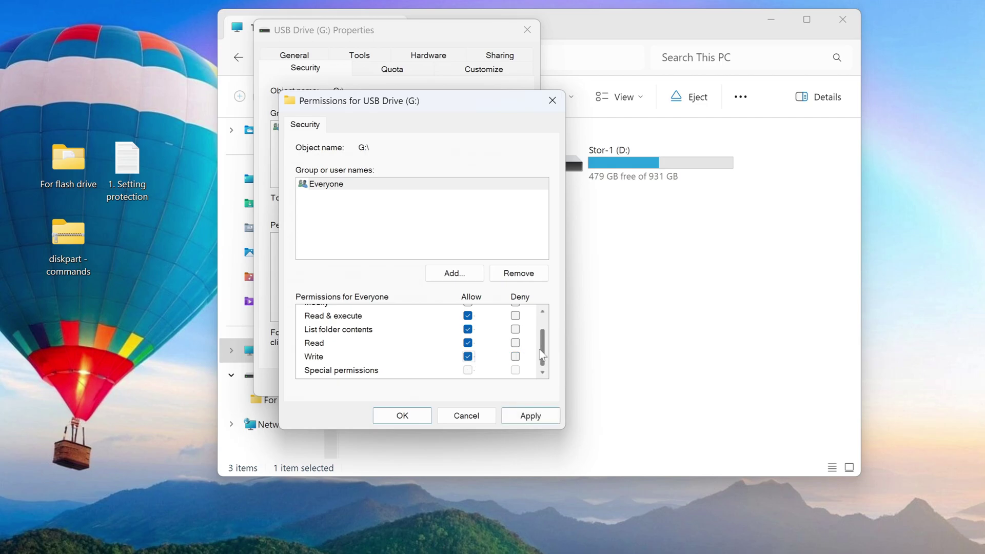
{"action": "scroll", "coordinate": [547, 334], "scroll_direction": "up", "scroll_amount": 1}
{"action": "left_click", "coordinate": [467, 313]}
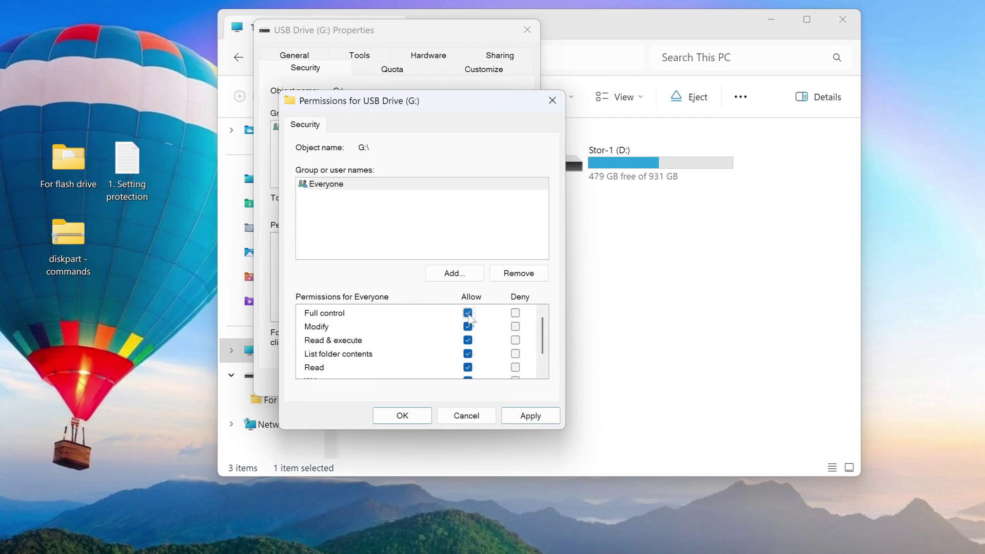
{"action": "left_click", "coordinate": [521, 416]}
{"action": "left_click", "coordinate": [513, 417]}
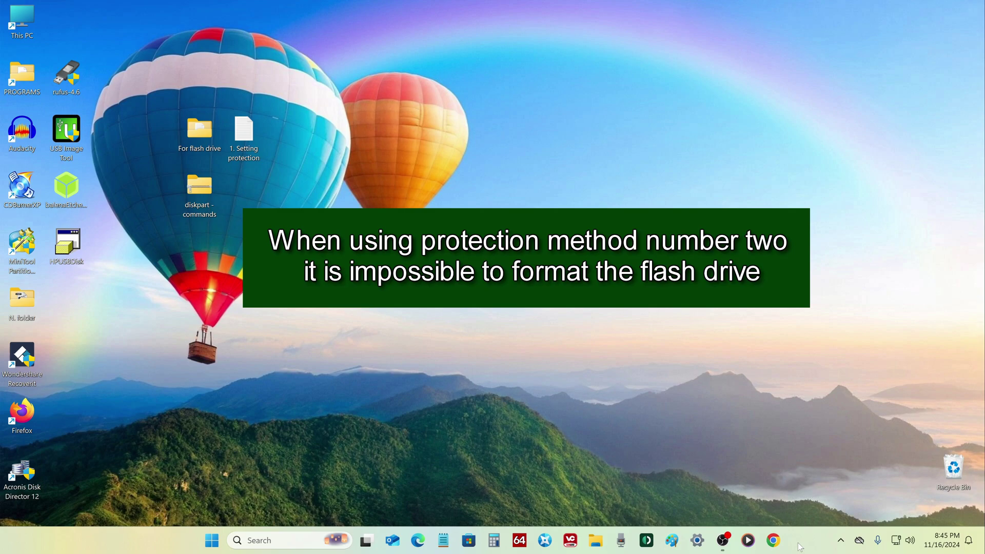
Bring up the Format dialog for USB Drive (G:) from This PC, then close it unformatted
{"action": "left_click", "coordinate": [594, 540]}
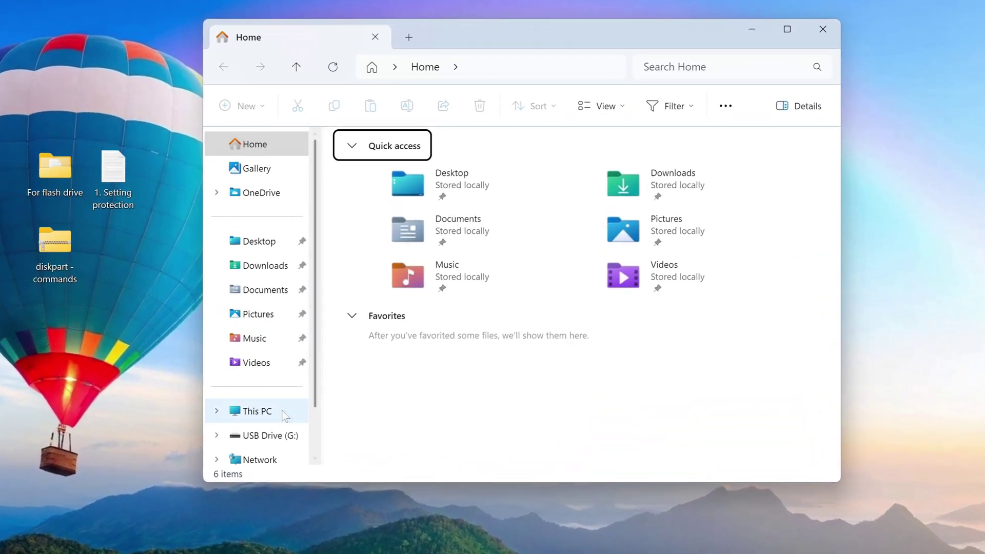
{"action": "left_click", "coordinate": [281, 411]}
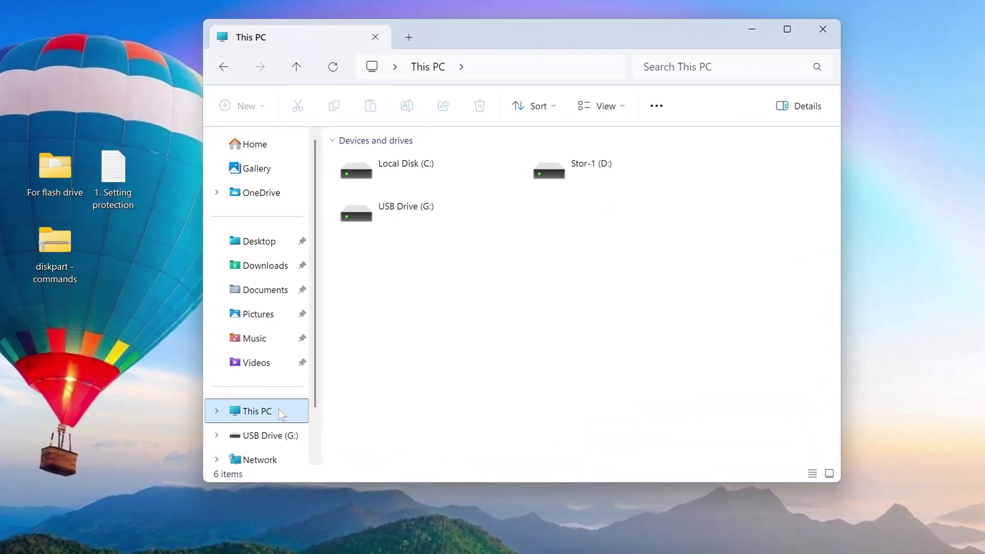
{"action": "right_click", "coordinate": [426, 217]}
{"action": "left_click", "coordinate": [474, 350]}
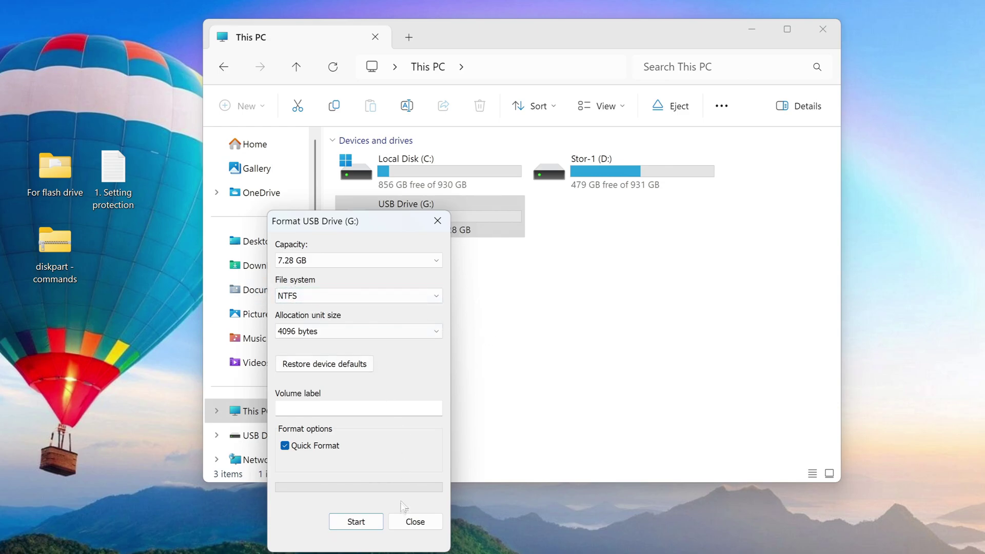
{"action": "left_click", "coordinate": [405, 523]}
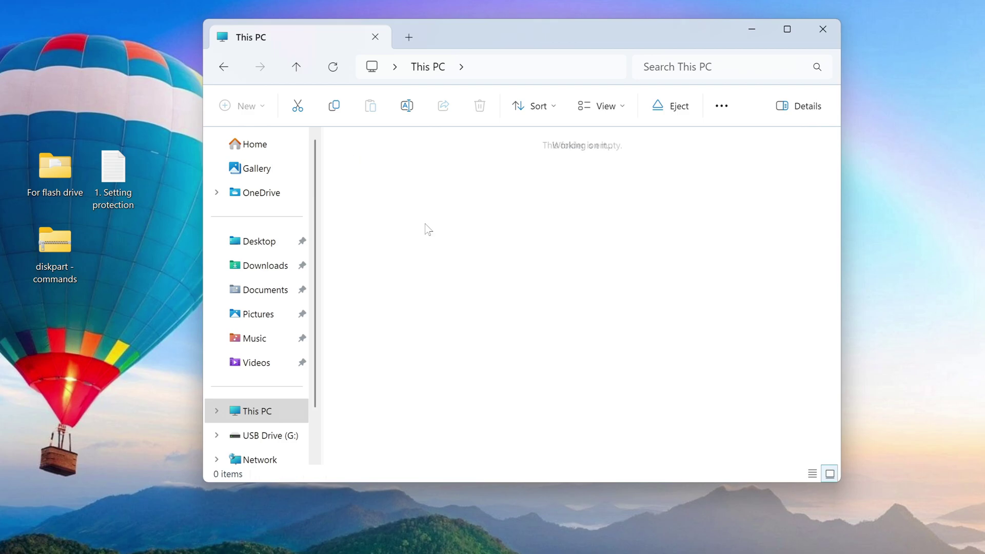
Copy '1. Setting protection' and 'For flash drive' onto USB Drive (G:), then close Explorer
{"action": "left_click_drag", "start_coordinate": [130, 177], "coordinate": [400, 204]}
{"action": "left_click_drag", "start_coordinate": [55, 167], "coordinate": [483, 191]}
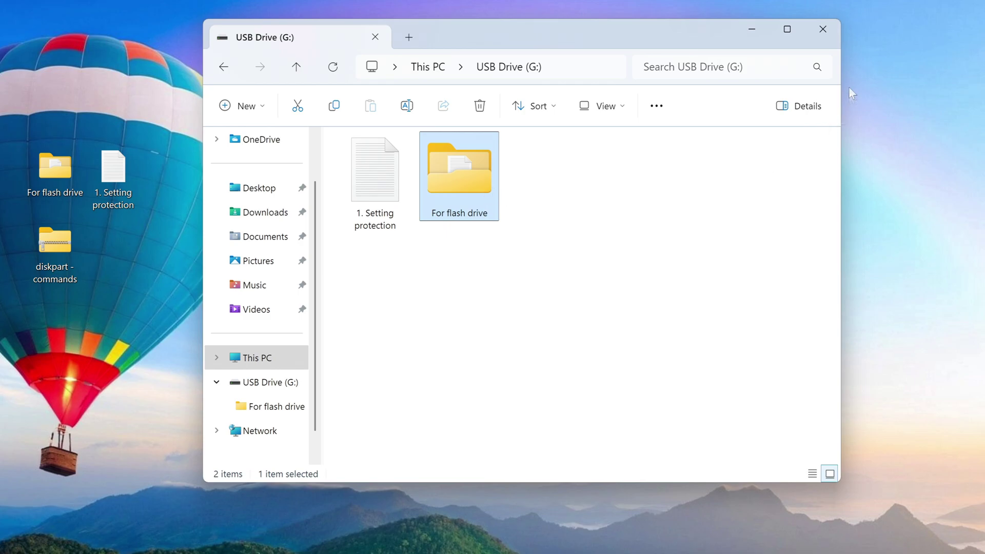
{"action": "left_click", "coordinate": [822, 29]}
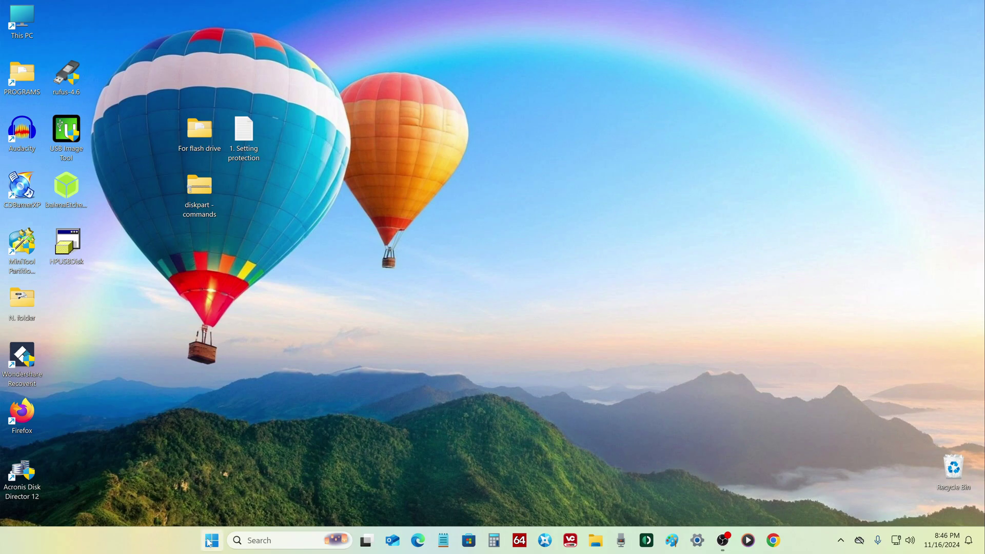
{"action": "right_click", "coordinate": [213, 540]}
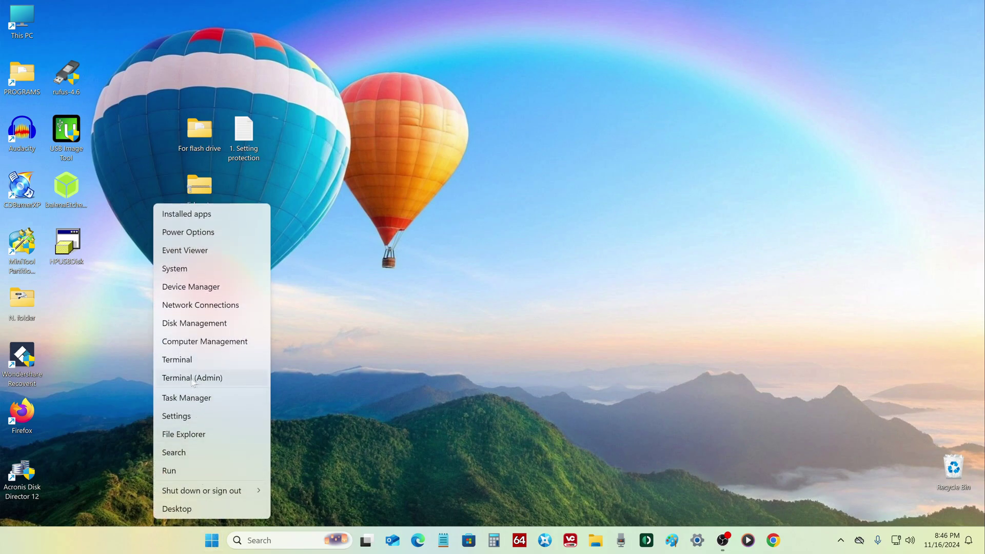
Launch Terminal (Admin), move it top-right, and open '1. Setting protection' in Notepad
{"action": "left_click", "coordinate": [248, 377]}
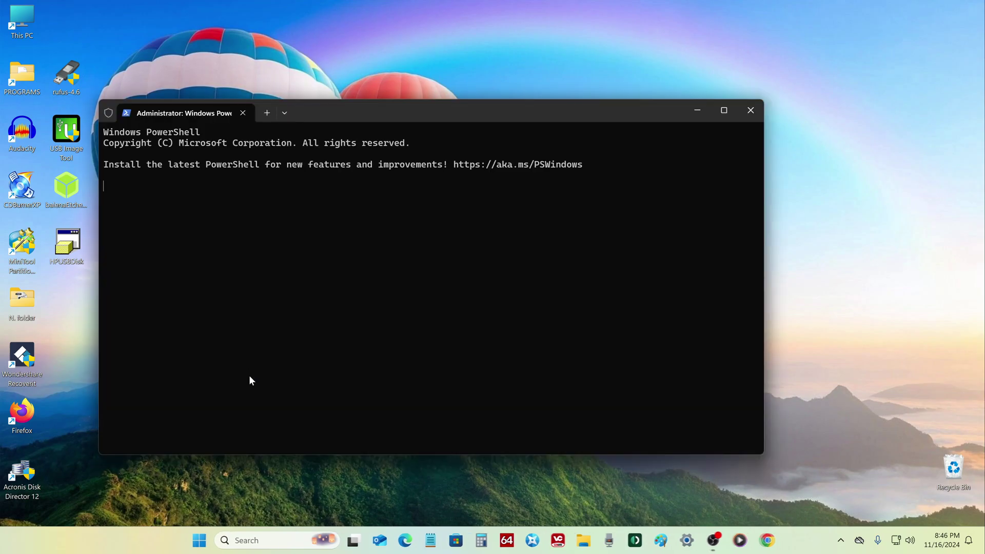
{"action": "left_click_drag", "start_coordinate": [320, 113], "coordinate": [672, 23]}
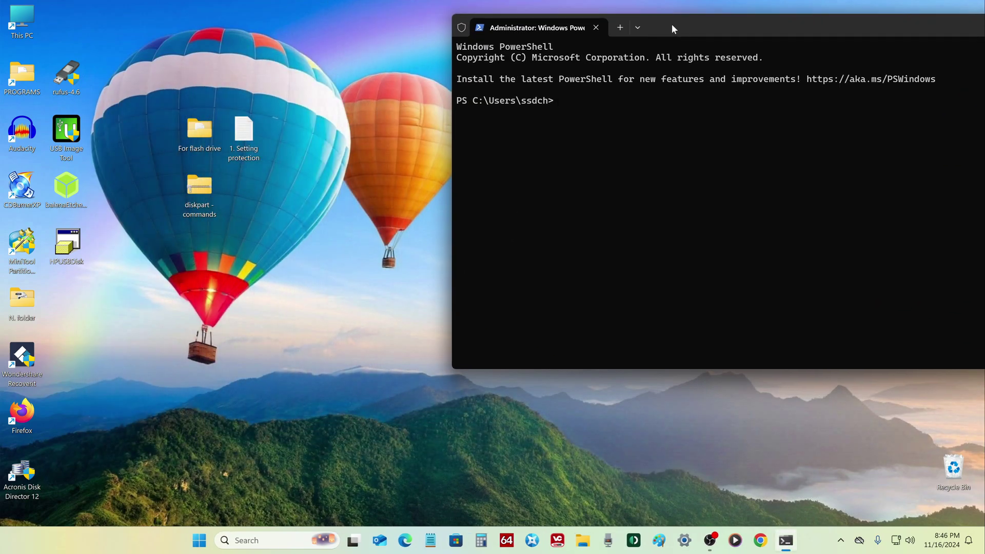
{"action": "double_click", "coordinate": [249, 137]}
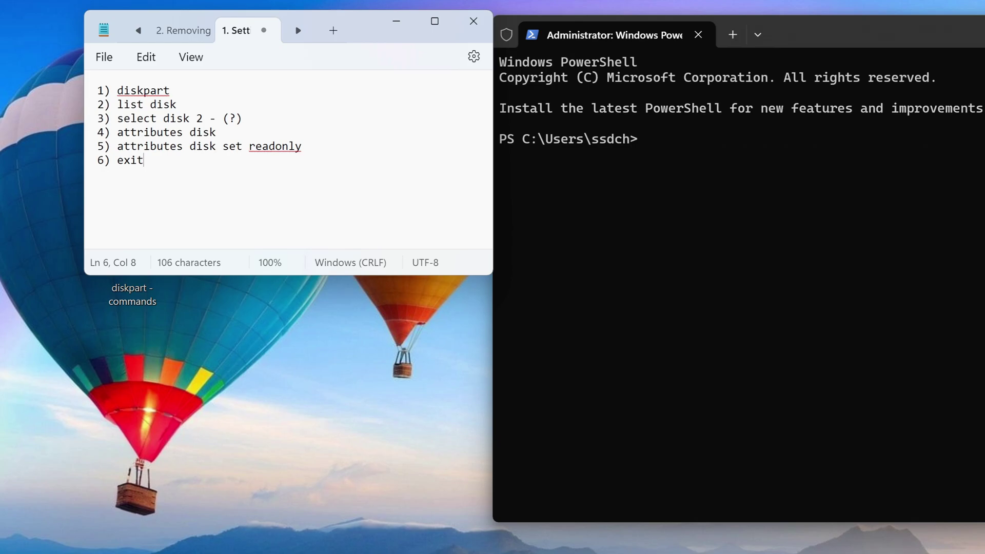
Copy 'diskpart' from Notepad into the admin terminal and run it
{"action": "left_click_drag", "start_coordinate": [171, 92], "coordinate": [110, 93]}
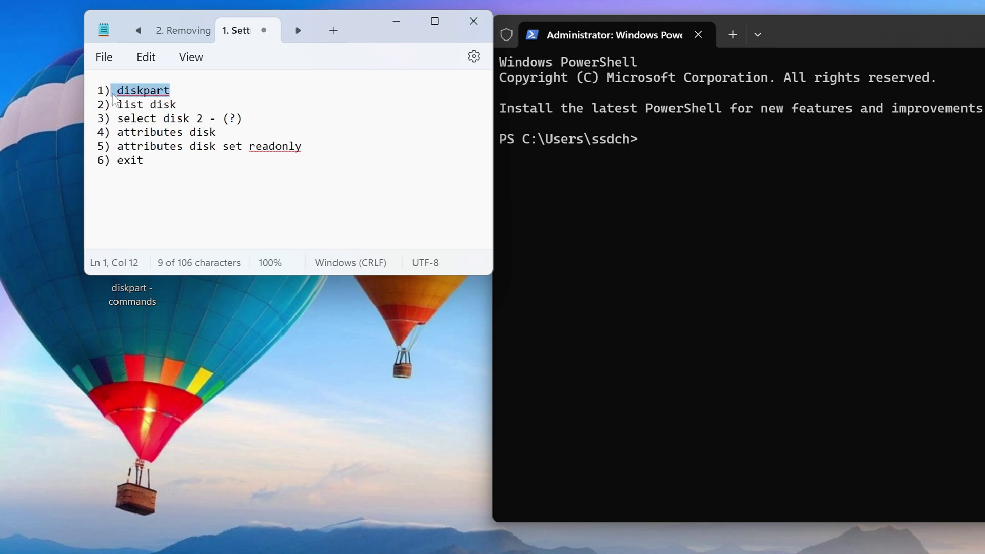
{"action": "right_click", "coordinate": [140, 95]}
{"action": "left_click", "coordinate": [235, 180]}
{"action": "right_click", "coordinate": [647, 139]}
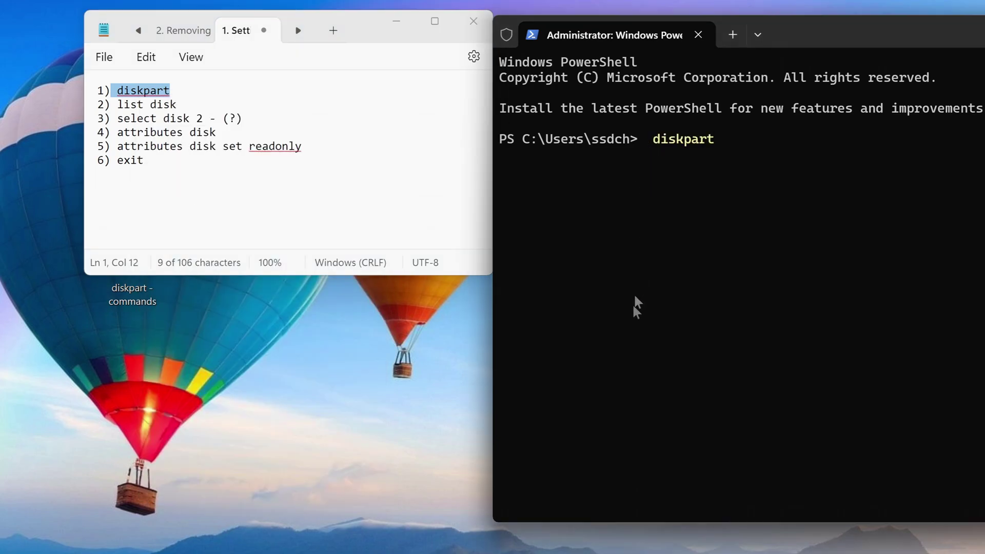
{"action": "key", "text": "Return"}
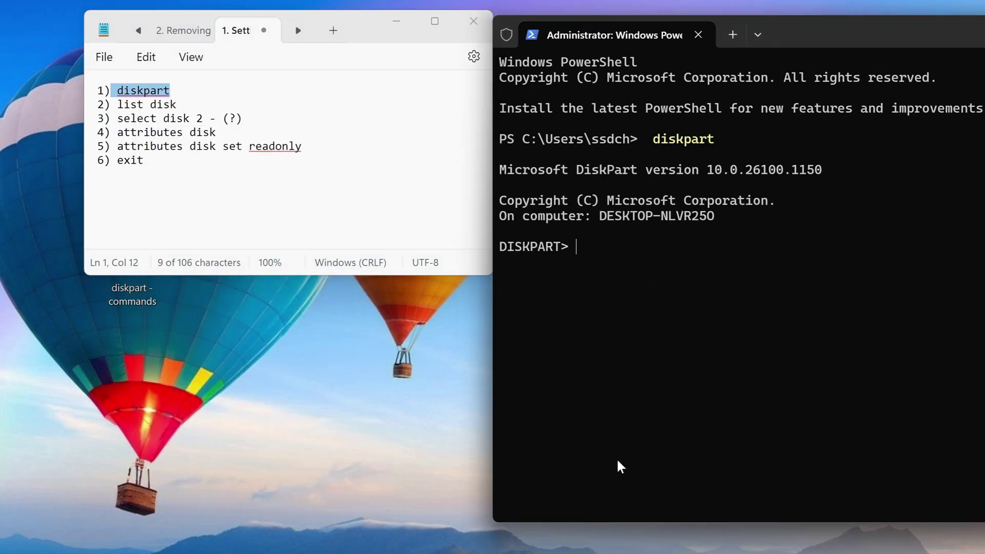
Run 'list disk' in DiskPart and highlight the 7458 MB Disk 3 row
{"action": "left_click", "coordinate": [178, 104]}
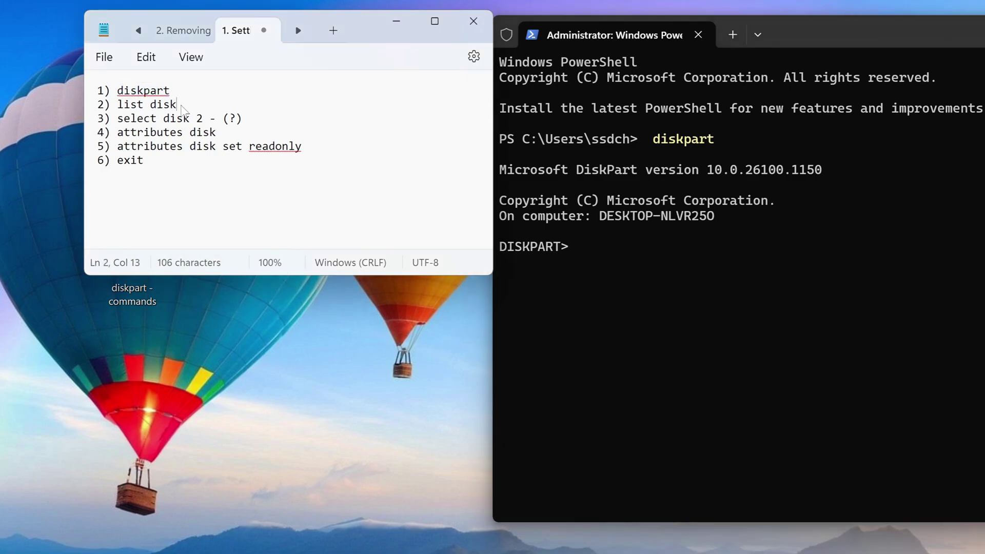
{"action": "left_click_drag", "start_coordinate": [177, 104], "coordinate": [118, 105]}
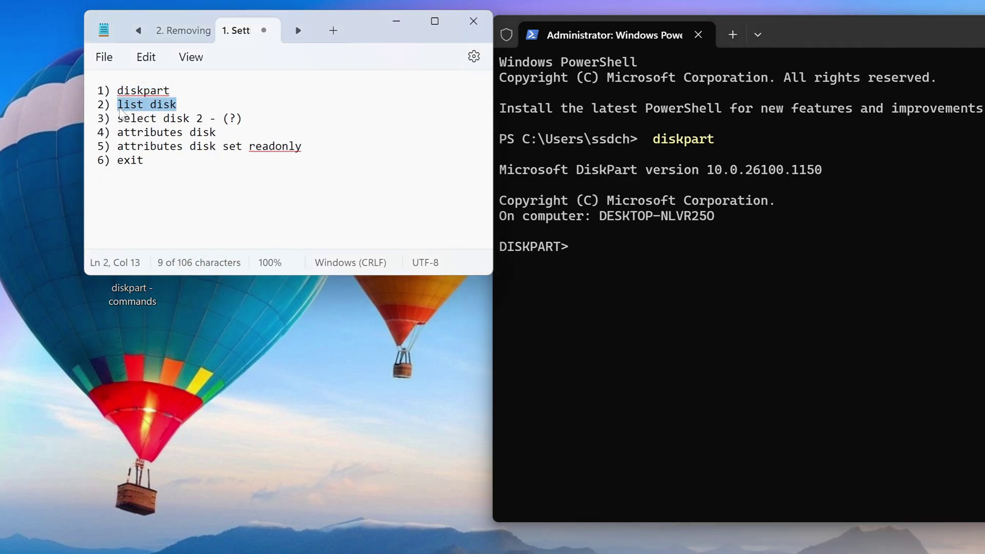
{"action": "right_click", "coordinate": [132, 108]}
{"action": "left_click", "coordinate": [193, 197]}
{"action": "right_click", "coordinate": [581, 244]}
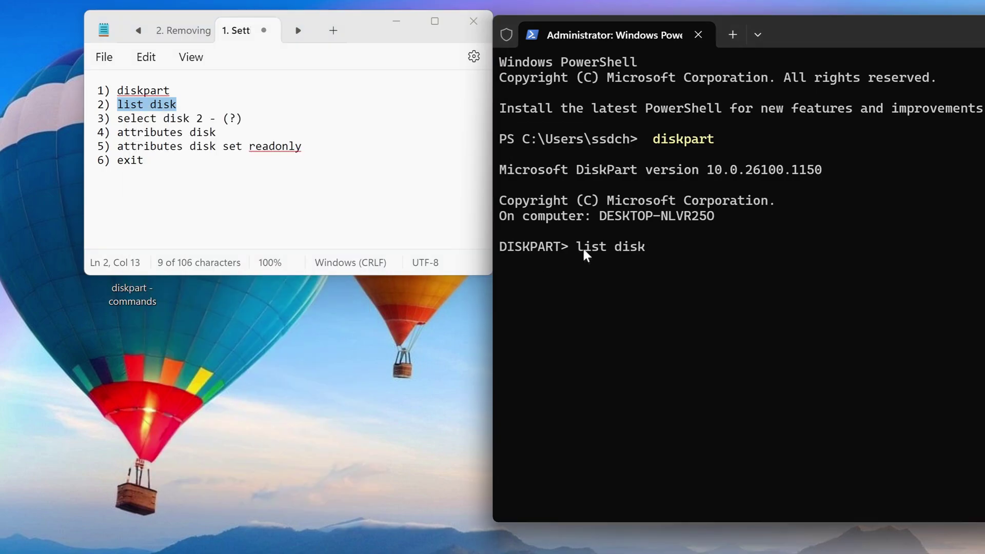
{"action": "key", "text": "Return"}
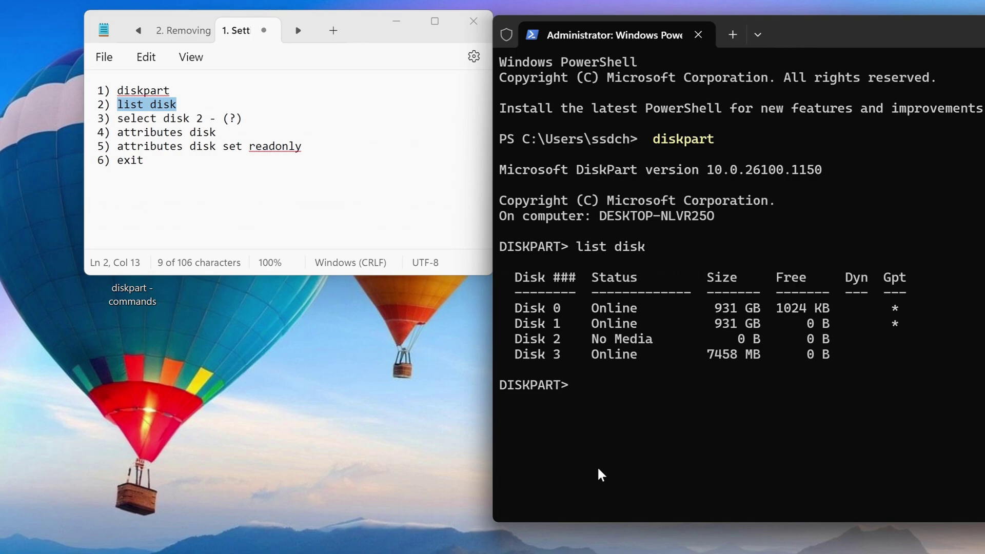
{"action": "left_click_drag", "start_coordinate": [766, 354], "coordinate": [514, 352]}
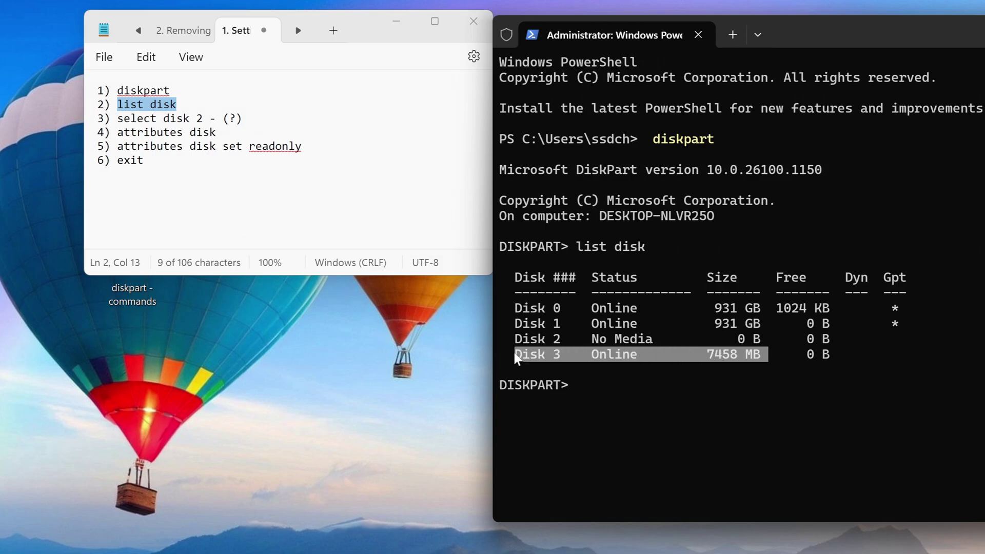
{"action": "left_click", "coordinate": [560, 353]}
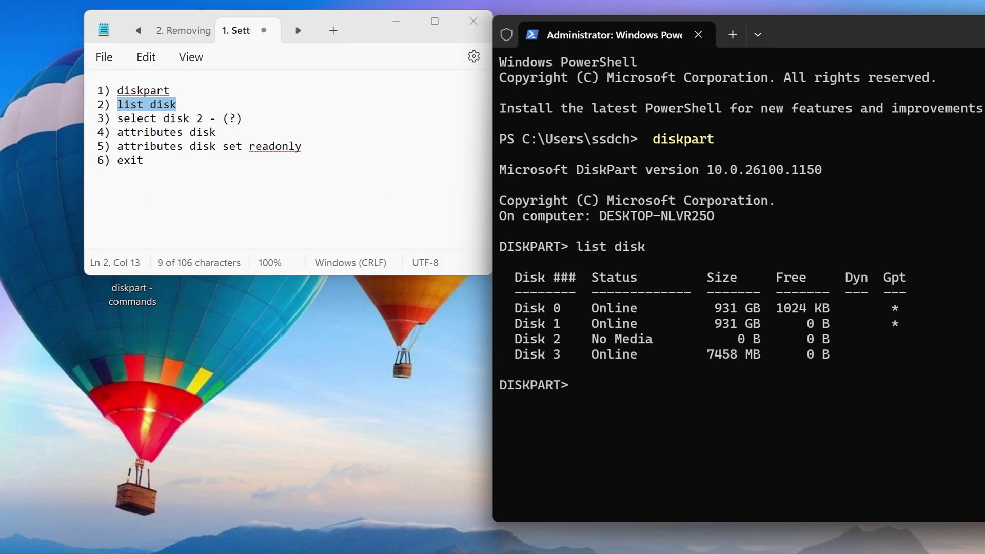
Run 'select disk 3' in DiskPart to target the USB drive
{"action": "left_click_drag", "start_coordinate": [189, 118], "coordinate": [117, 118]}
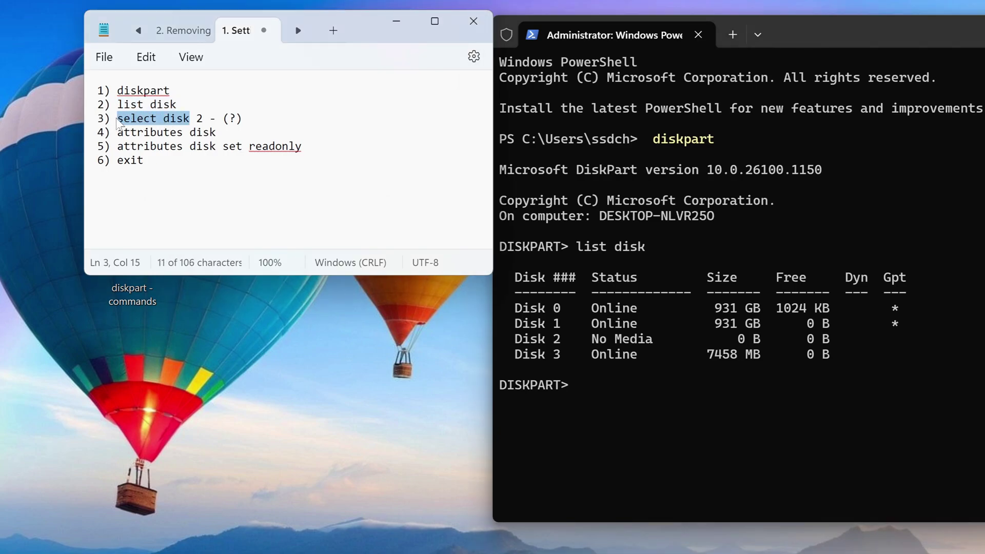
{"action": "right_click", "coordinate": [156, 122]}
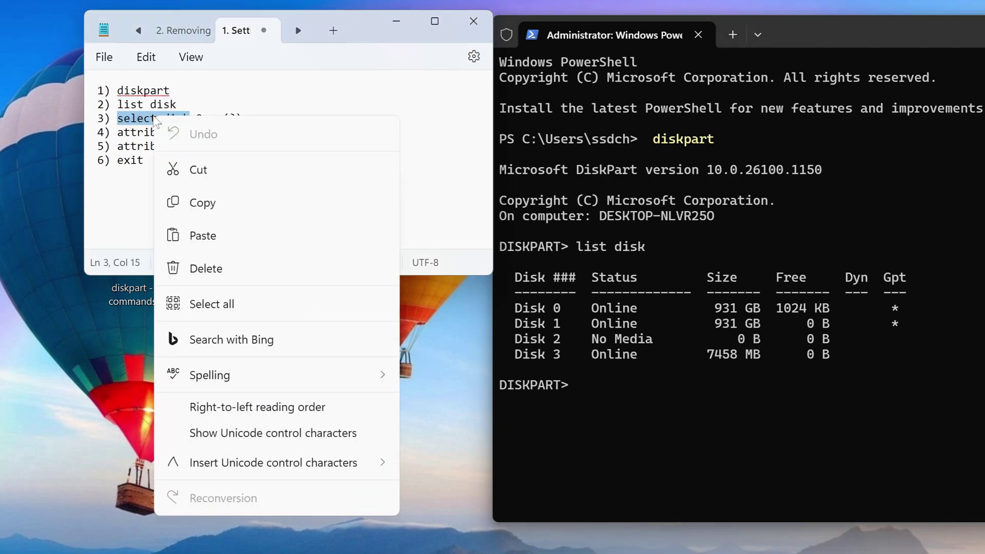
{"action": "left_click", "coordinate": [254, 203]}
{"action": "right_click", "coordinate": [590, 385]}
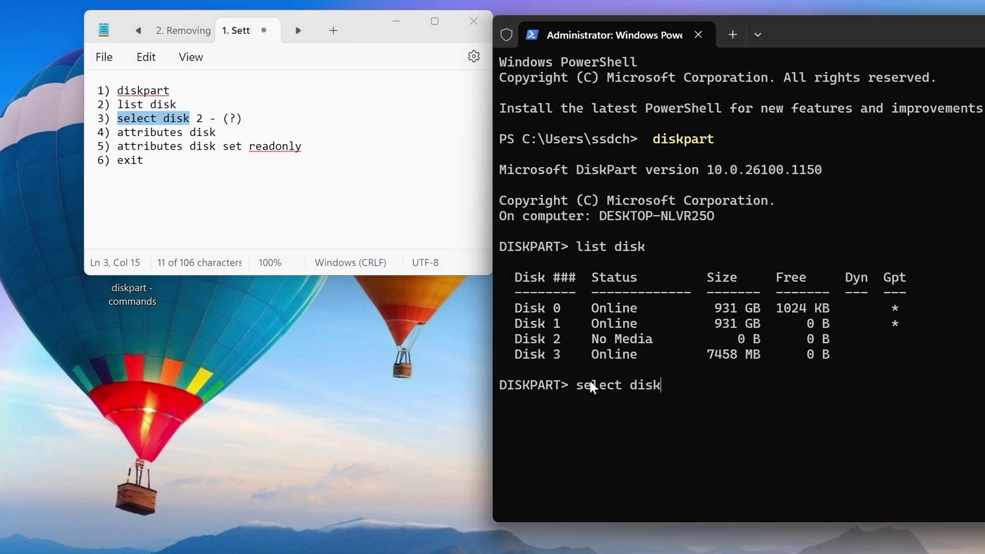
{"action": "type", "text": "3"}
{"action": "key", "text": "Return"}
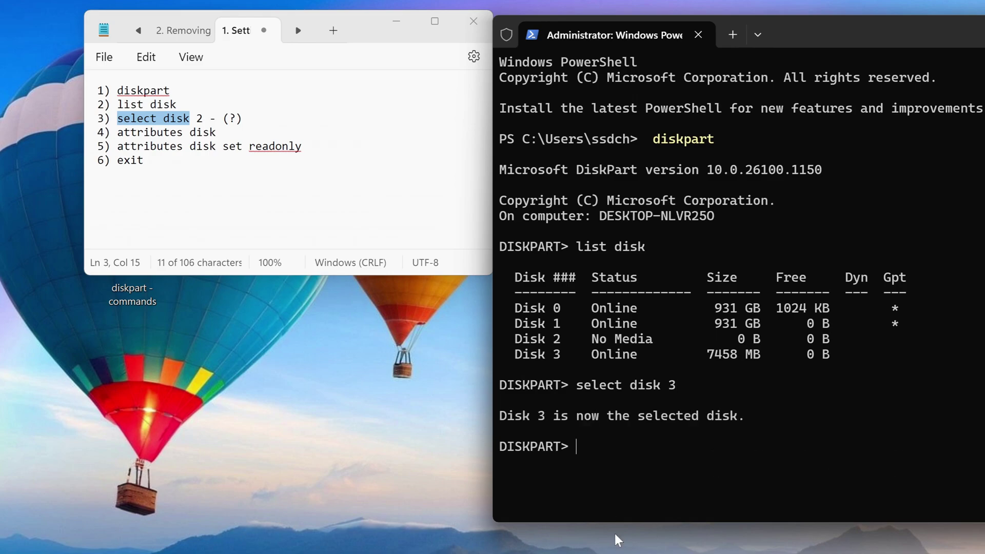
Run 'attributes disk', which reports Current Read-only State: No
{"action": "left_click", "coordinate": [217, 132]}
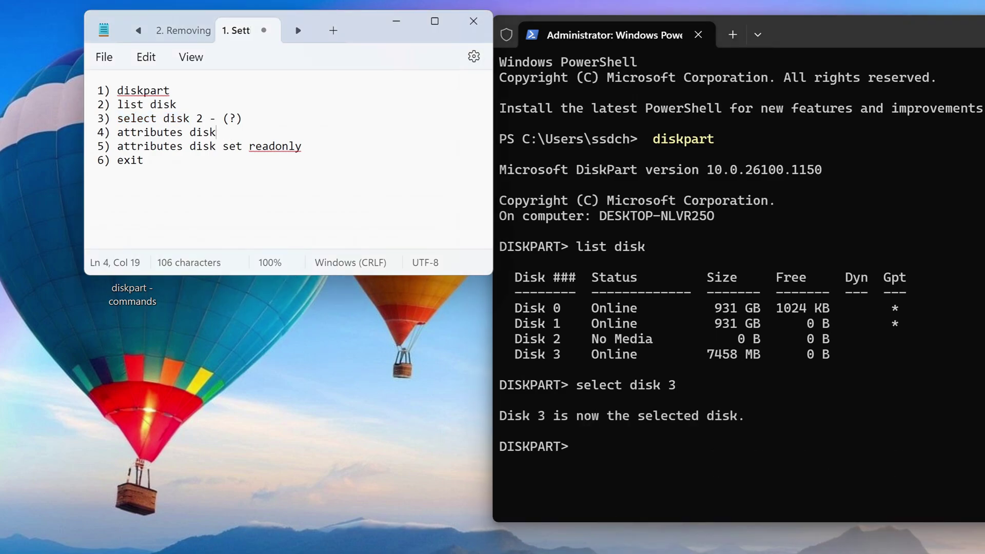
{"action": "left_click_drag", "start_coordinate": [216, 132], "coordinate": [116, 133]}
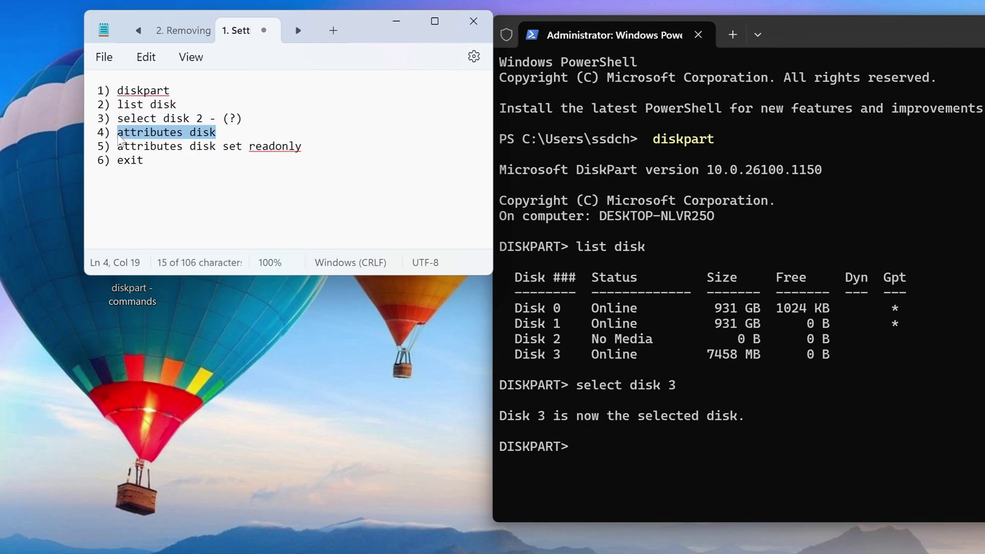
{"action": "right_click", "coordinate": [171, 134]}
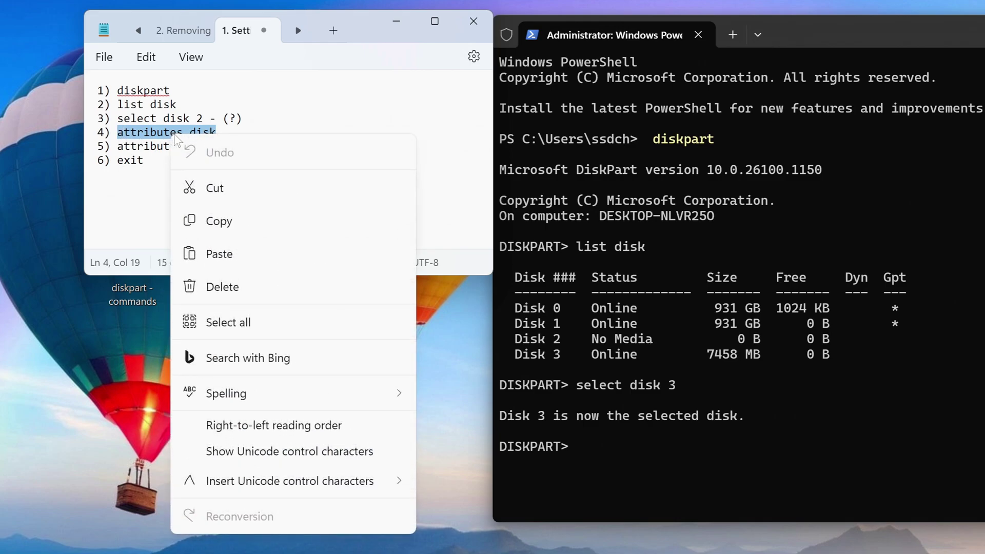
{"action": "left_click", "coordinate": [260, 222]}
{"action": "right_click", "coordinate": [579, 445]}
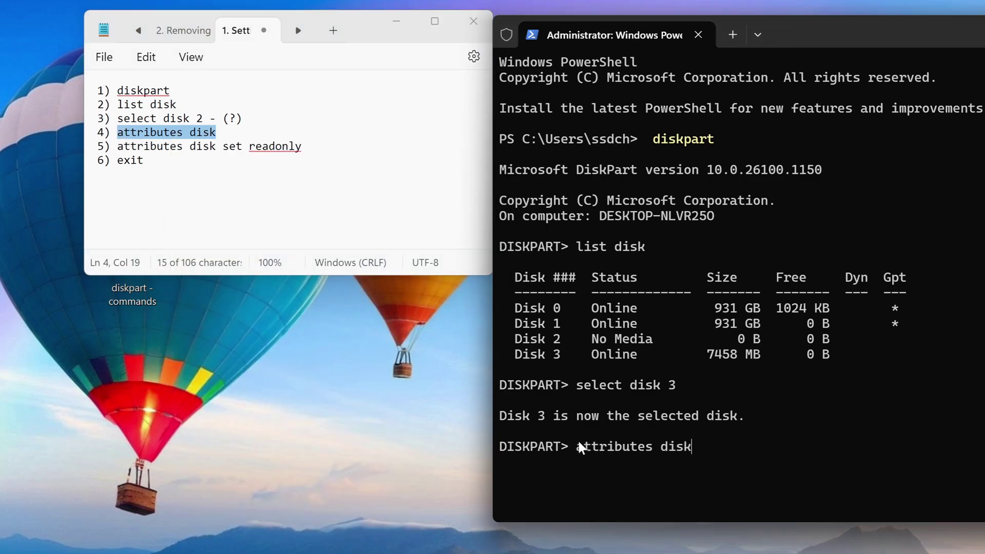
{"action": "key", "text": "Return"}
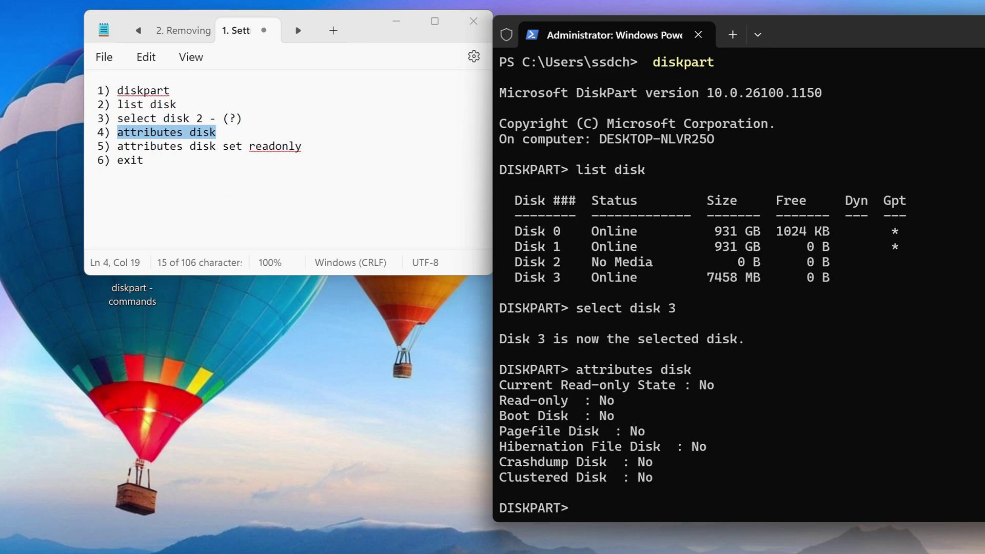
Run 'attributes disk set readonly' to make disk 3 read-only
{"action": "left_click_drag", "start_coordinate": [301, 147], "coordinate": [117, 149]}
{"action": "right_click", "coordinate": [176, 148]}
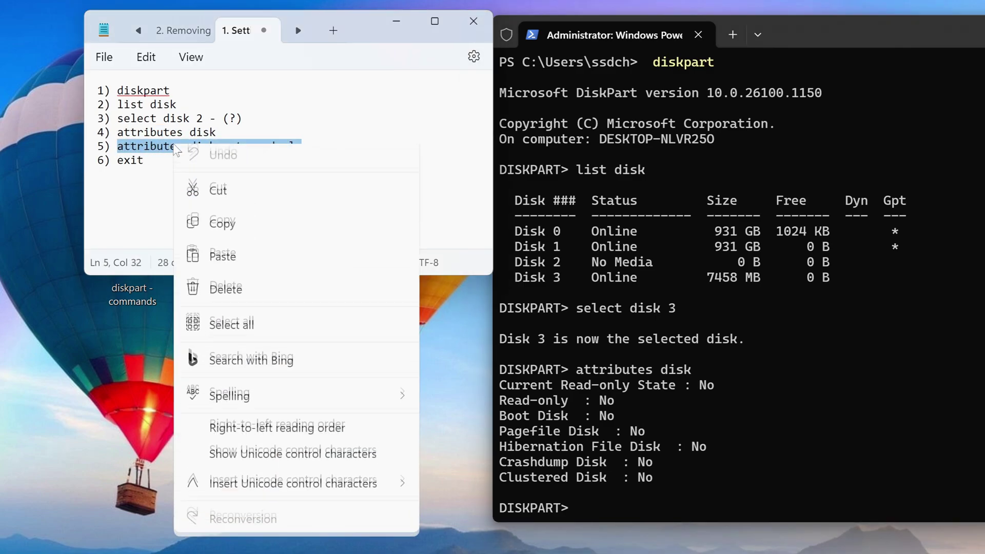
{"action": "left_click", "coordinate": [276, 229]}
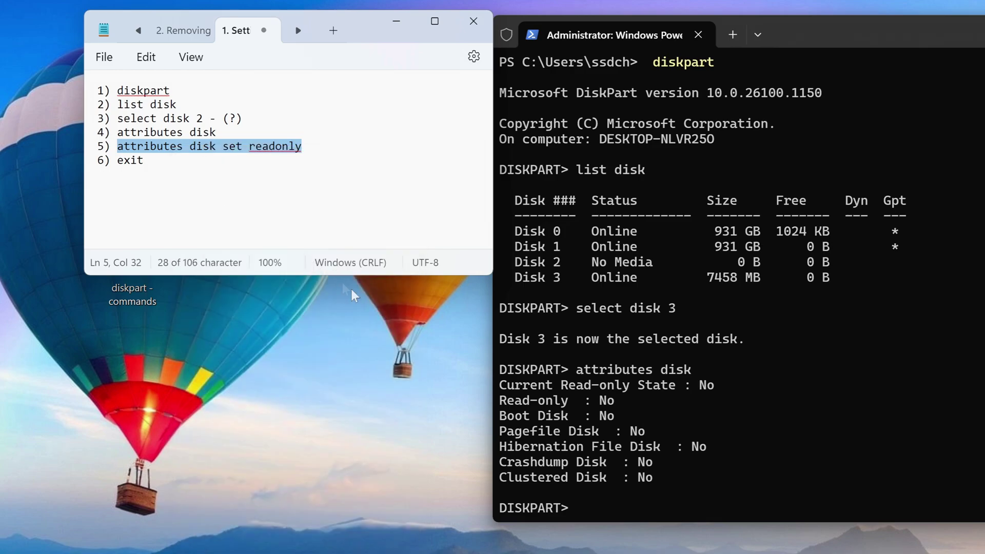
{"action": "right_click", "coordinate": [583, 508]}
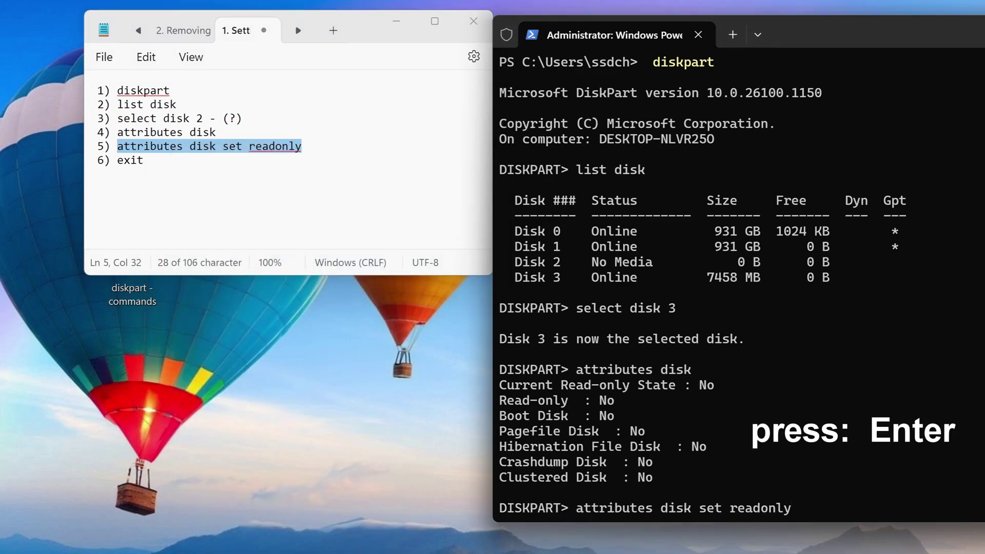
{"action": "key", "text": "Return"}
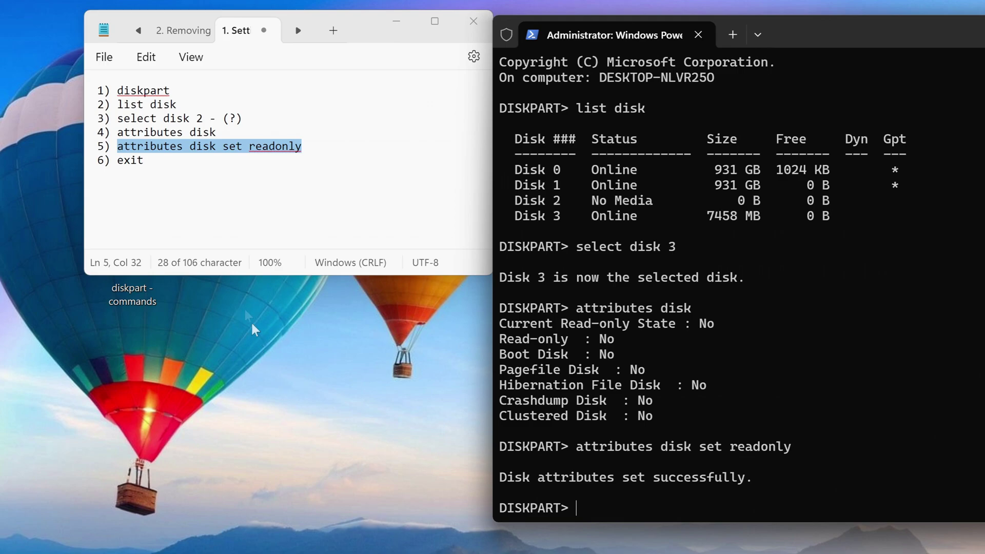
Run 'exit' to leave DiskPart and close the terminal window
{"action": "left_click_drag", "start_coordinate": [145, 161], "coordinate": [111, 161]}
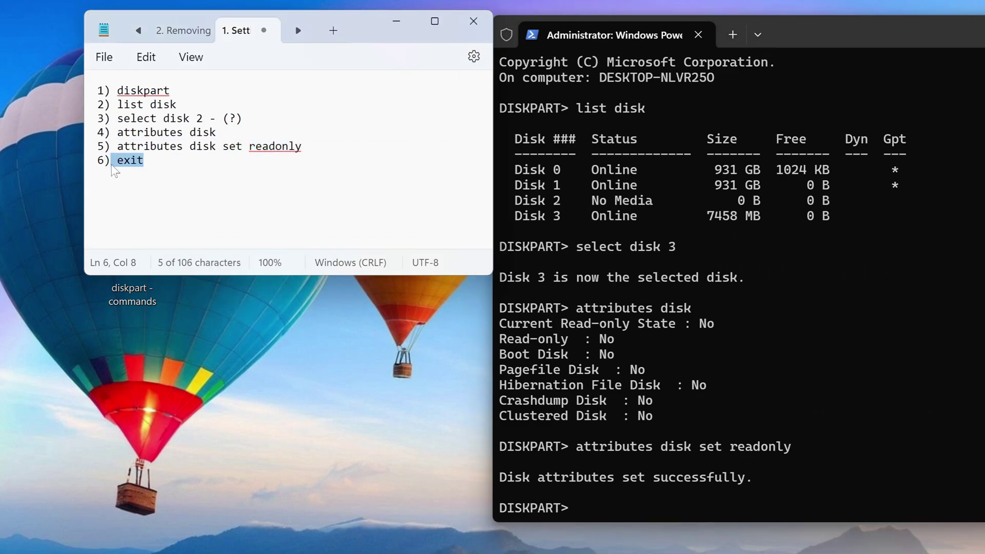
{"action": "right_click", "coordinate": [117, 164]}
{"action": "left_click", "coordinate": [174, 246]}
{"action": "right_click", "coordinate": [573, 504]}
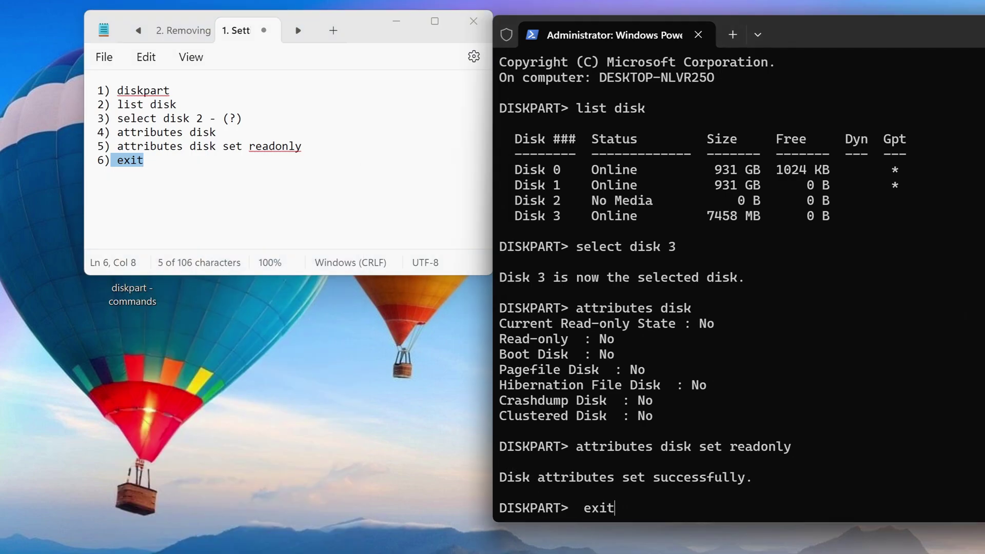
{"action": "key", "text": "Return"}
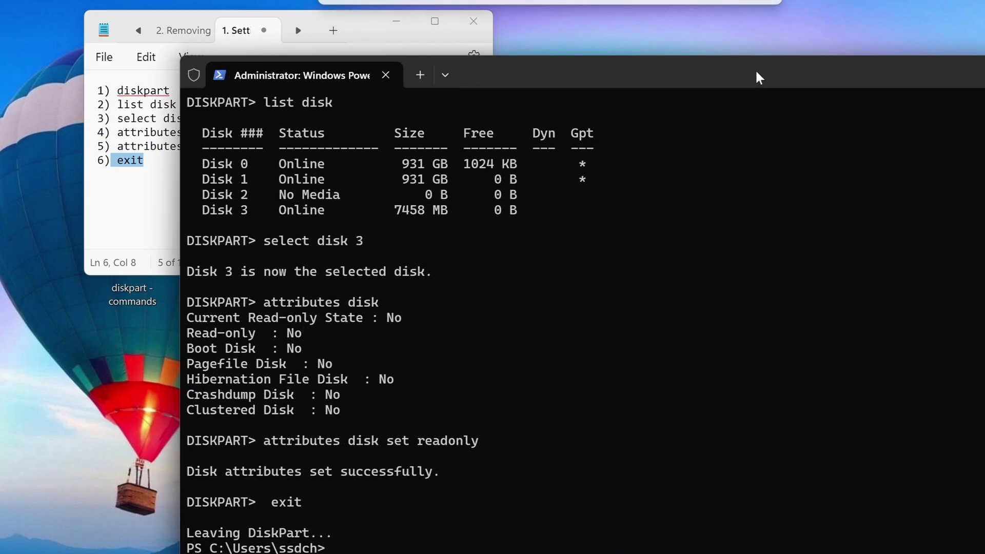
{"action": "key", "text": "alt+F4"}
Close Notepad, open USB Drive (G:), and try copying the 'diskpart - commands' zip; cancel after retry fails
{"action": "left_click", "coordinate": [490, 24]}
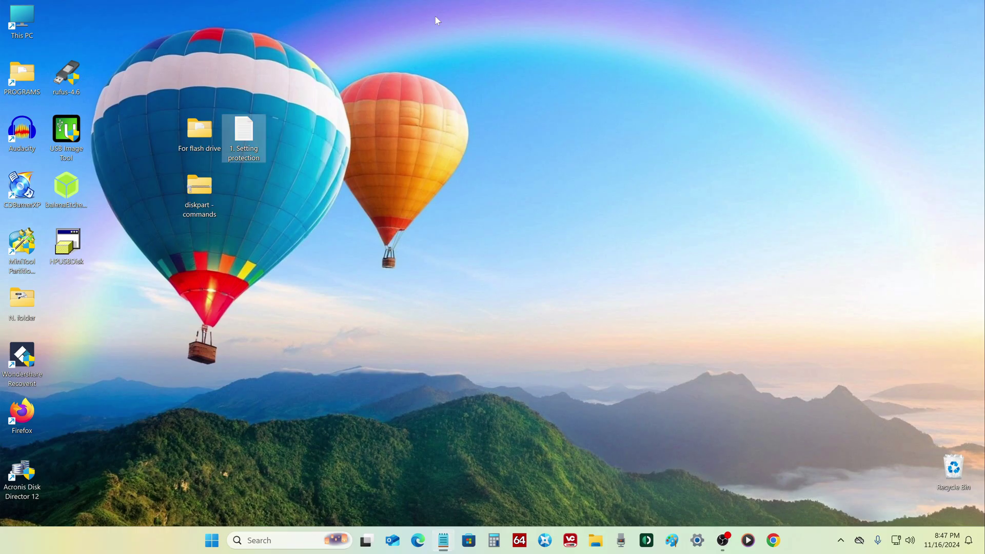
{"action": "left_click", "coordinate": [596, 541]}
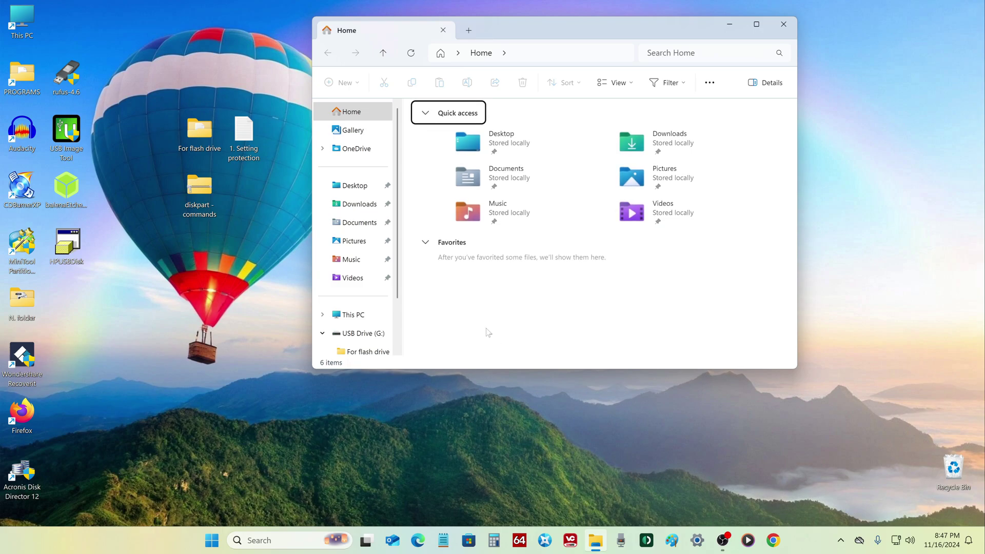
{"action": "left_click", "coordinate": [354, 314]}
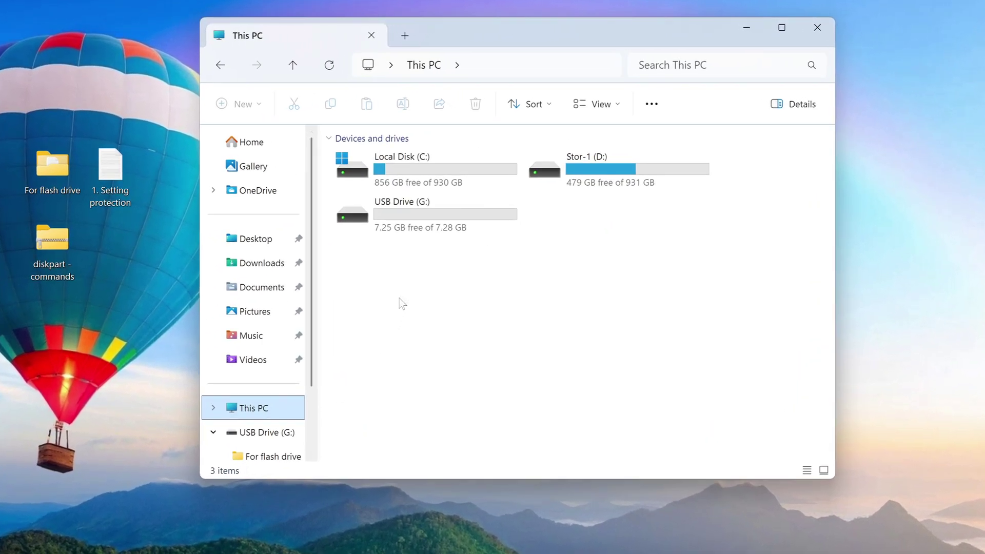
{"action": "double_click", "coordinate": [405, 218]}
{"action": "left_click_drag", "start_coordinate": [55, 252], "coordinate": [403, 255]}
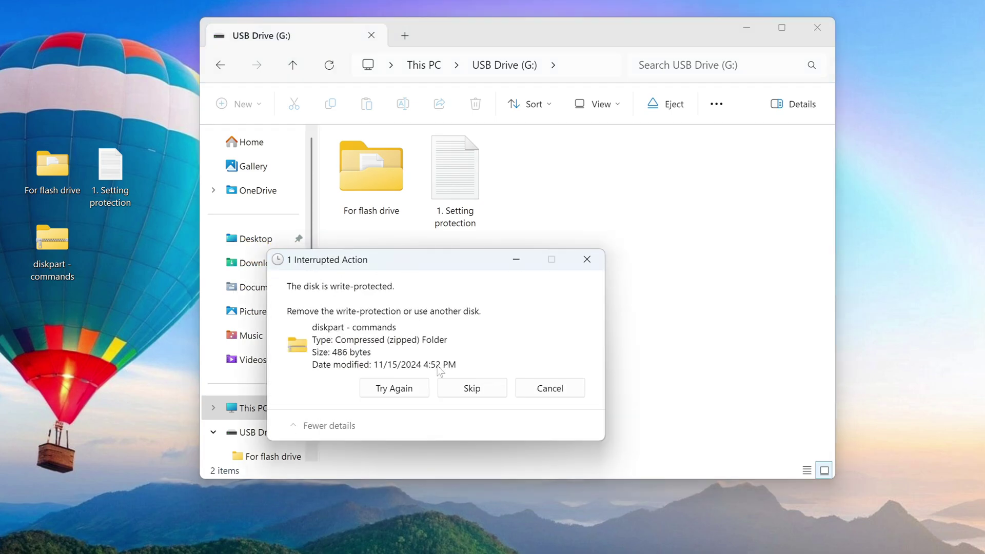
{"action": "left_click", "coordinate": [410, 391]}
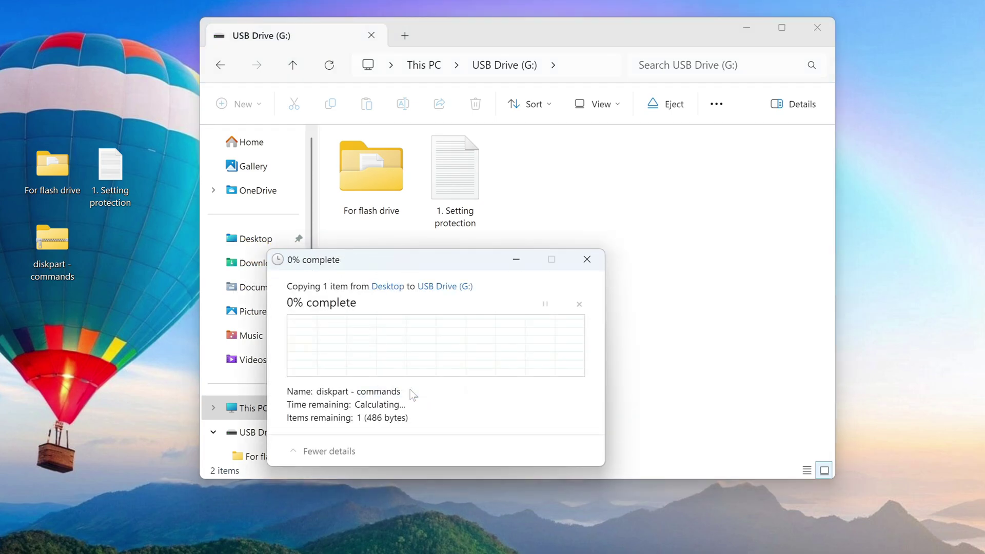
{"action": "left_click", "coordinate": [546, 390]}
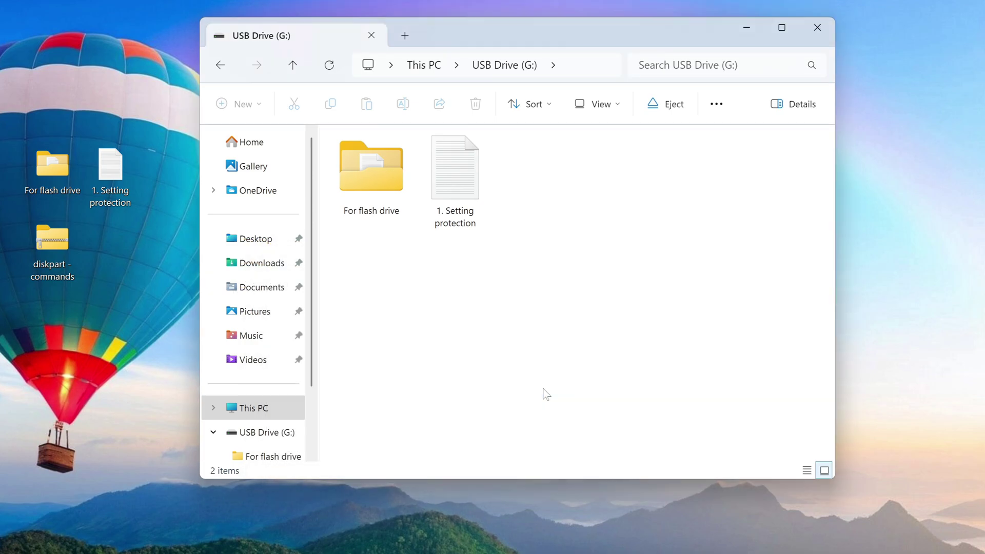
Open the full context menu for '1. Setting protection' on the drive, then dismiss it
{"action": "right_click", "coordinate": [441, 147]}
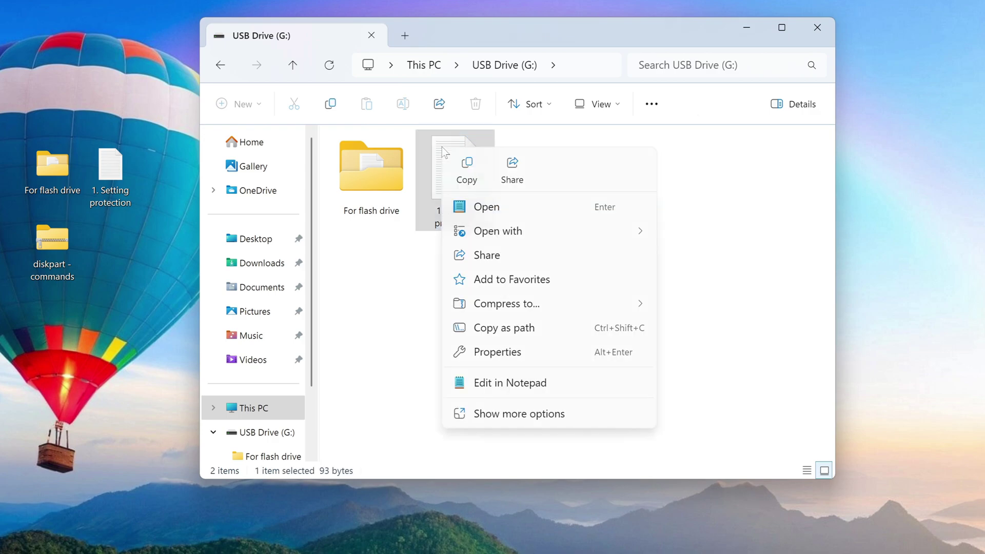
{"action": "left_click", "coordinate": [568, 414]}
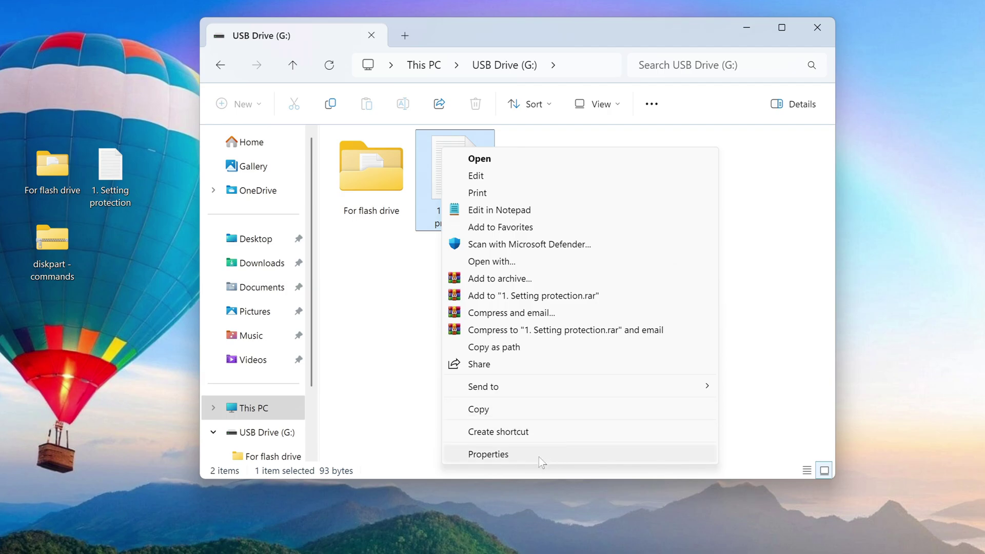
{"action": "left_click", "coordinate": [410, 407]}
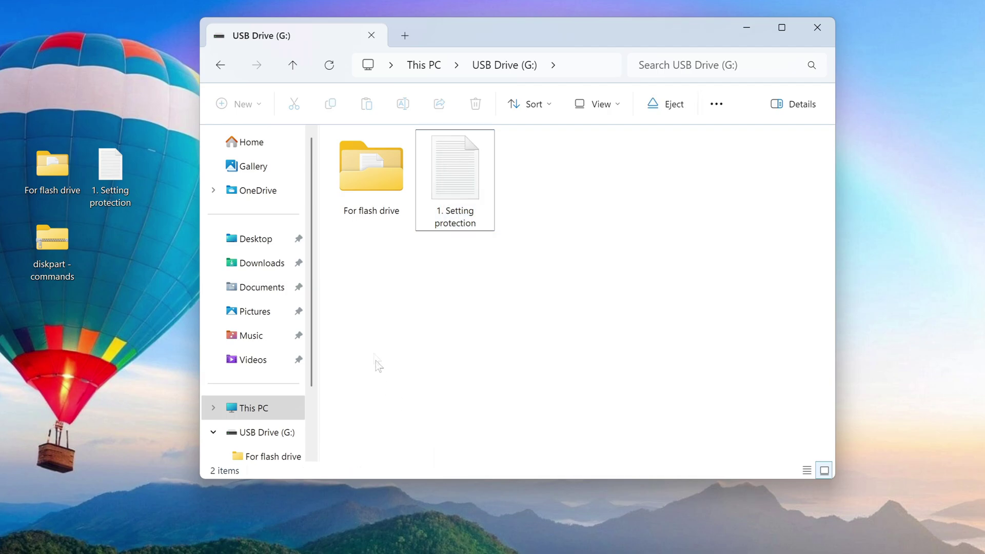
Try formatting USB Drive (G:) from This PC, accepting the erase-all-data warning
{"action": "left_click", "coordinate": [286, 407]}
{"action": "right_click", "coordinate": [424, 211]}
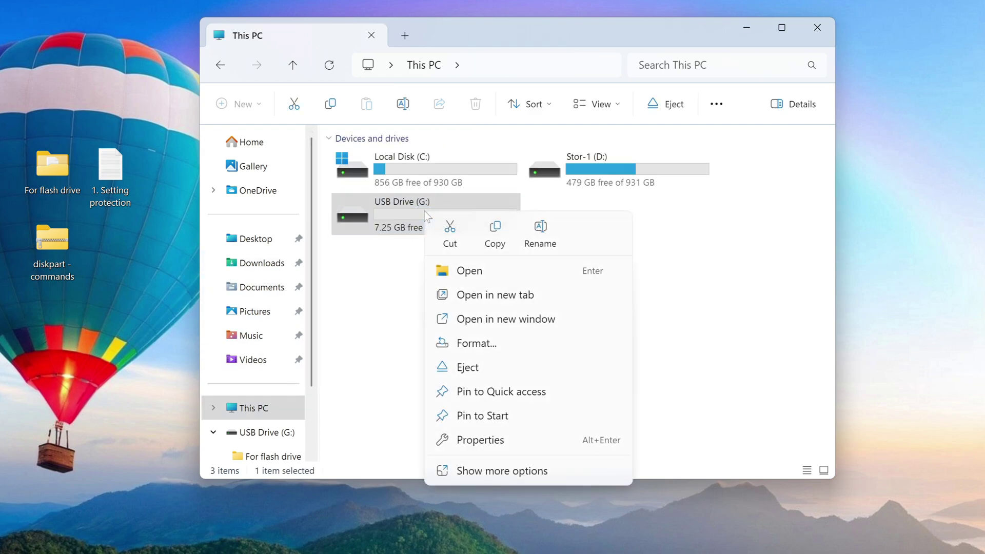
{"action": "left_click", "coordinate": [521, 345]}
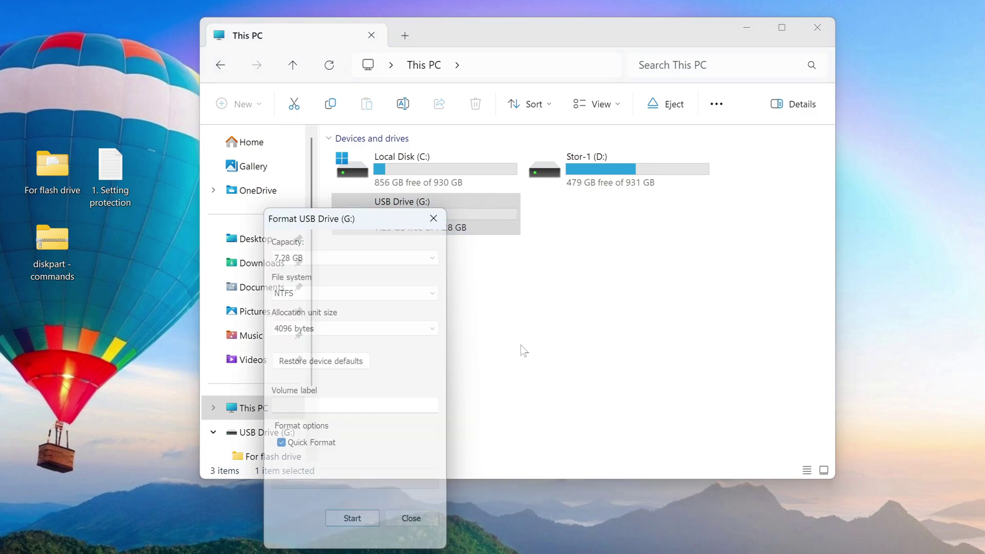
{"action": "left_click", "coordinate": [365, 520]}
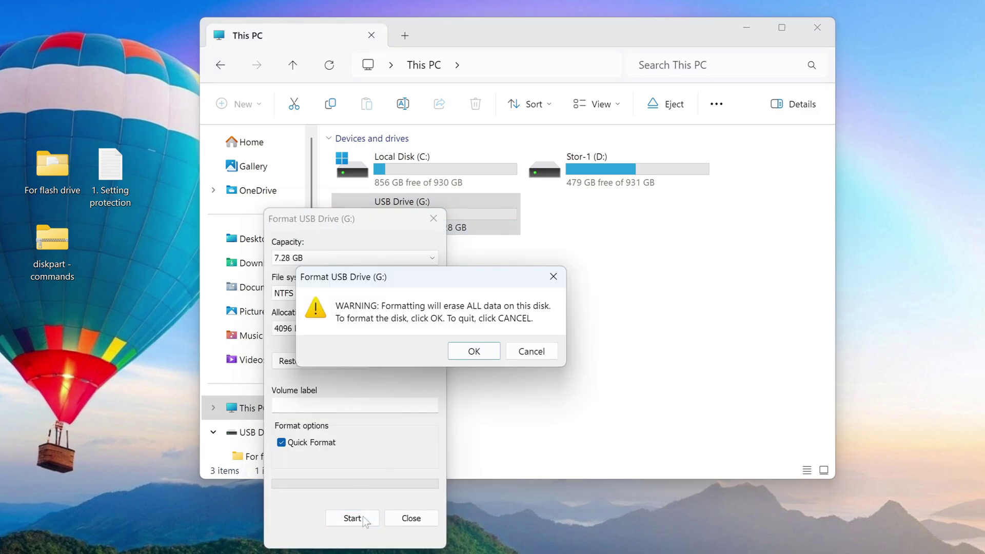
{"action": "left_click", "coordinate": [490, 352]}
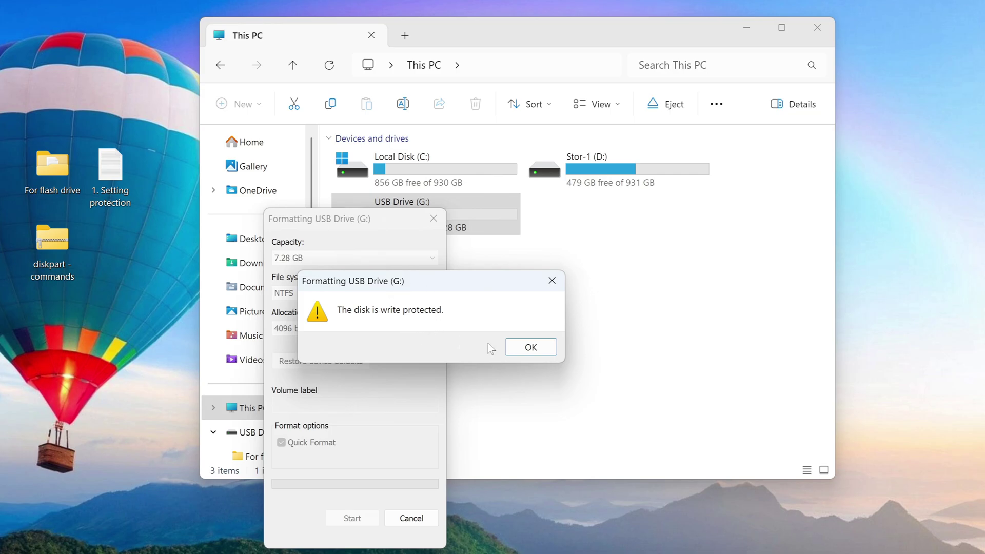
Dismiss the write-protected error, then close the Format window and File Explorer
{"action": "left_click", "coordinate": [512, 351]}
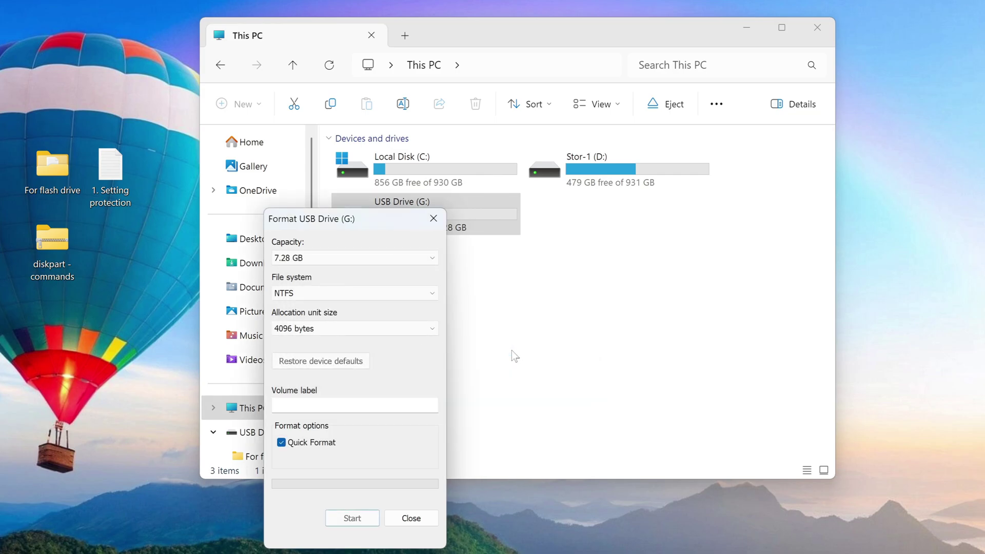
{"action": "left_click", "coordinate": [416, 520]}
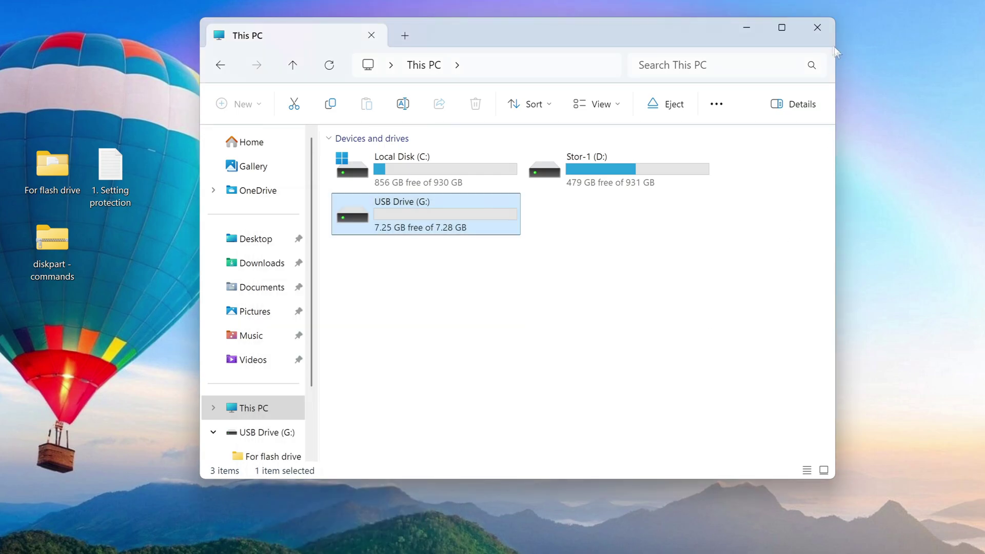
{"action": "left_click", "coordinate": [817, 27]}
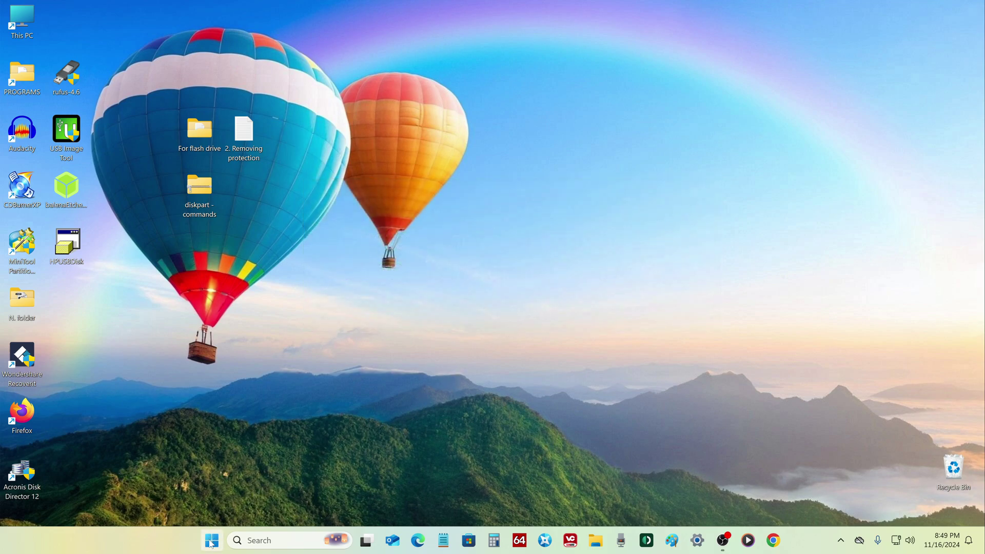
{"action": "right_click", "coordinate": [211, 541]}
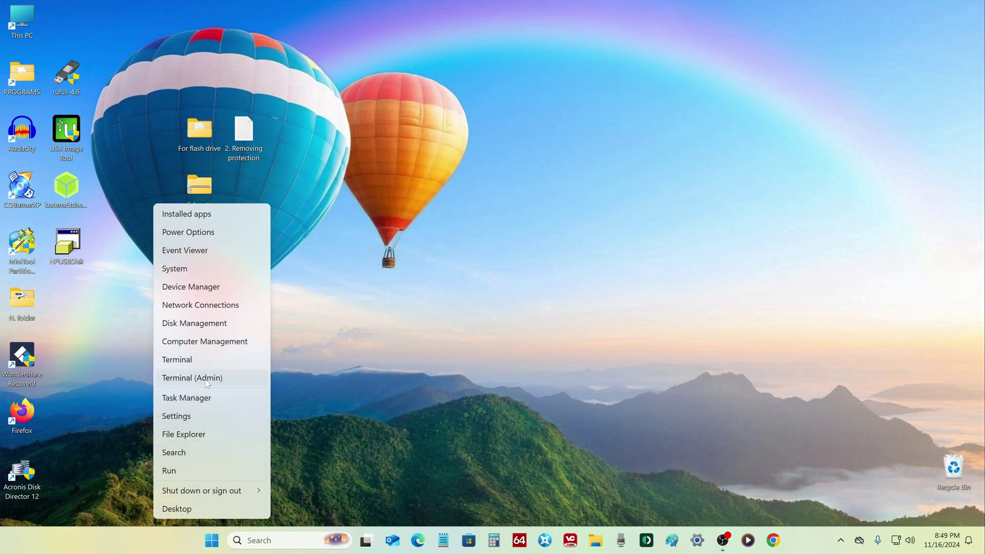
Launch Terminal (Admin), move it aside, and open the '2. Removing protection' notes file
{"action": "left_click", "coordinate": [243, 382]}
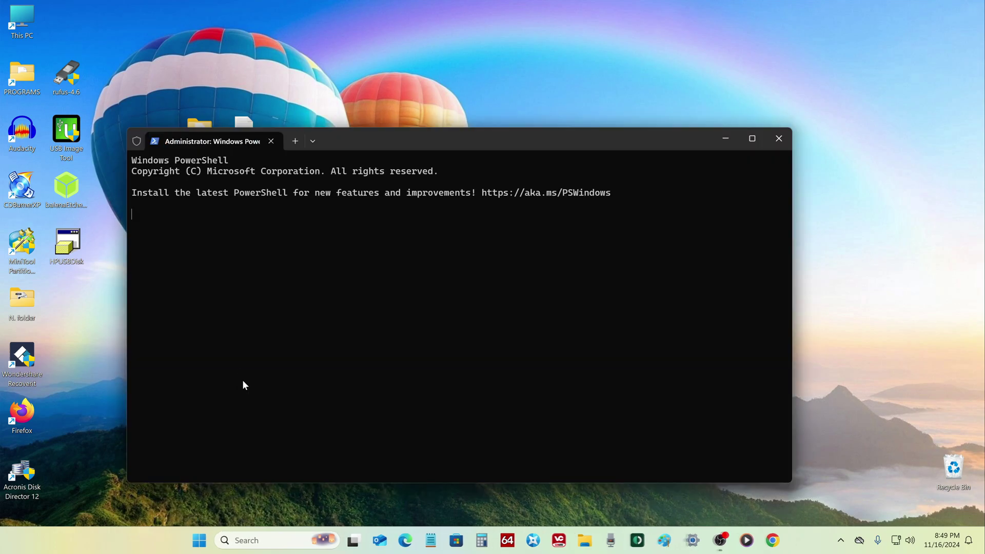
{"action": "left_click_drag", "start_coordinate": [361, 136], "coordinate": [682, 20]}
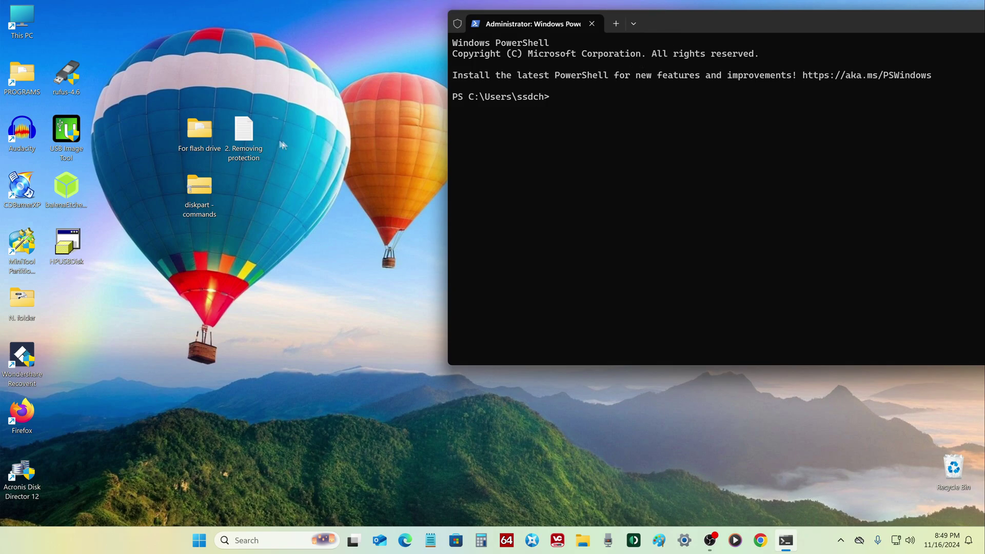
{"action": "double_click", "coordinate": [244, 132]}
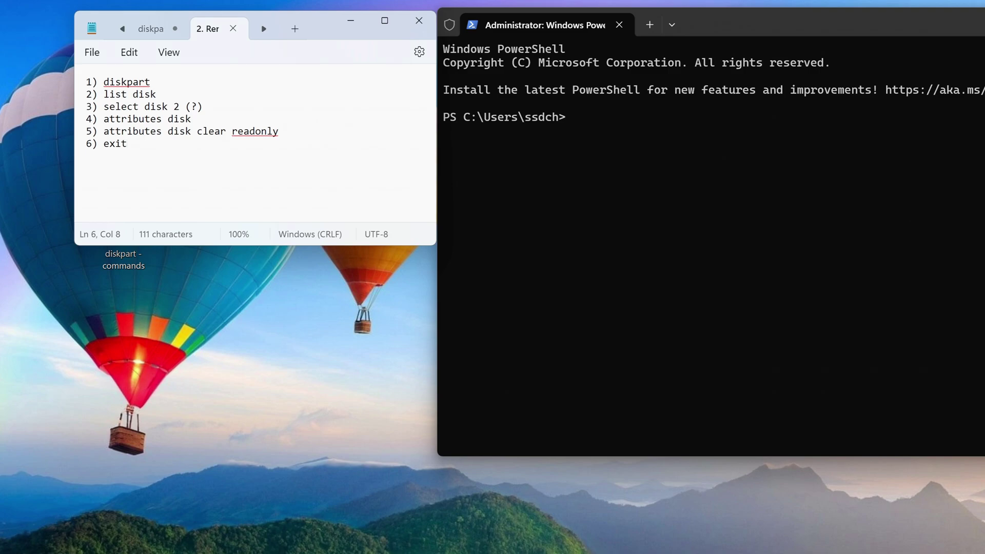
Copy 'diskpart' from the notes into the admin PowerShell and start DiskPart
{"action": "left_click_drag", "start_coordinate": [156, 82], "coordinate": [107, 83]}
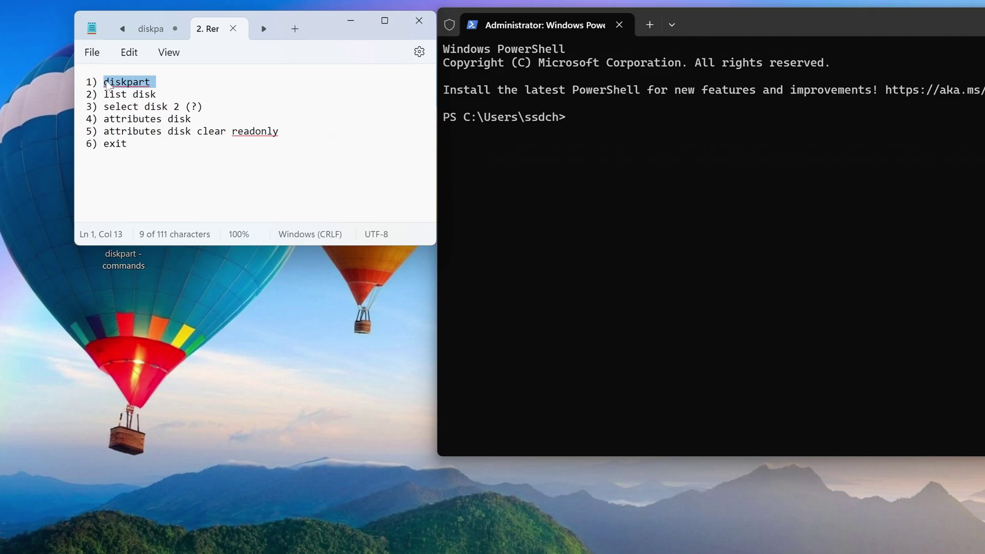
{"action": "right_click", "coordinate": [122, 83]}
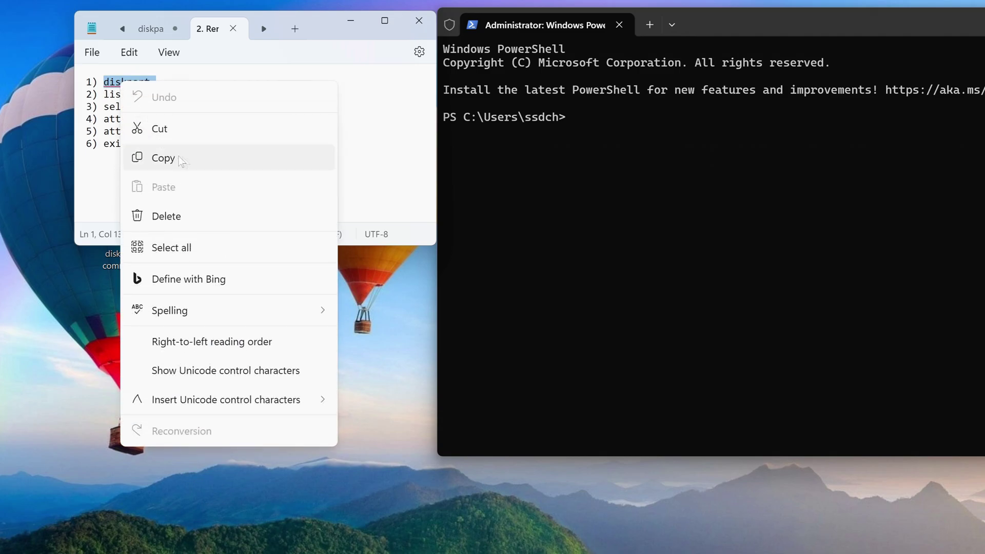
{"action": "left_click", "coordinate": [163, 158]}
{"action": "right_click", "coordinate": [586, 115]}
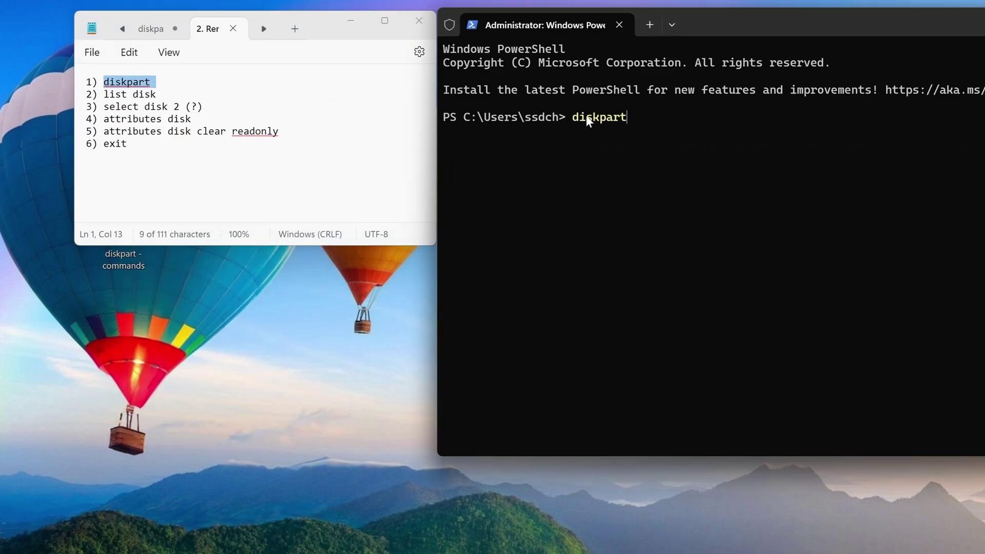
{"action": "key", "text": "Return"}
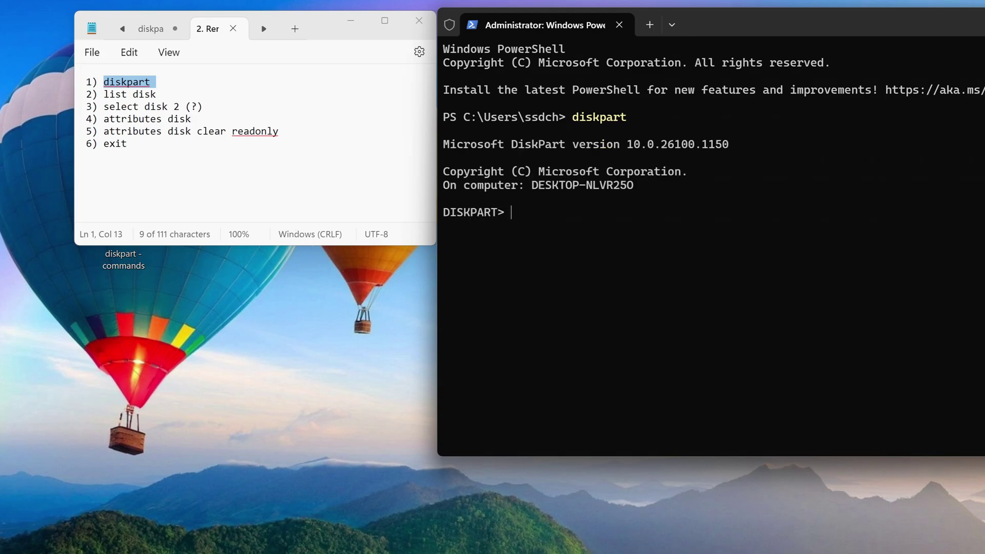
Run 'list disk' from the notes, identifying the 7458 MB USB drive as Disk 3
{"action": "left_click_drag", "start_coordinate": [159, 97], "coordinate": [106, 98]}
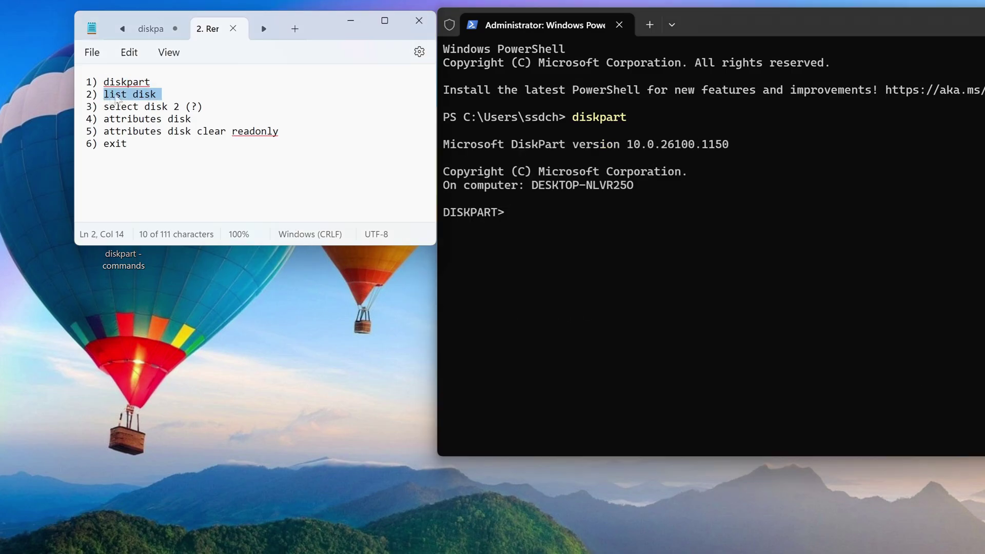
{"action": "right_click", "coordinate": [127, 99]}
{"action": "left_click", "coordinate": [204, 172]}
{"action": "right_click", "coordinate": [522, 212]}
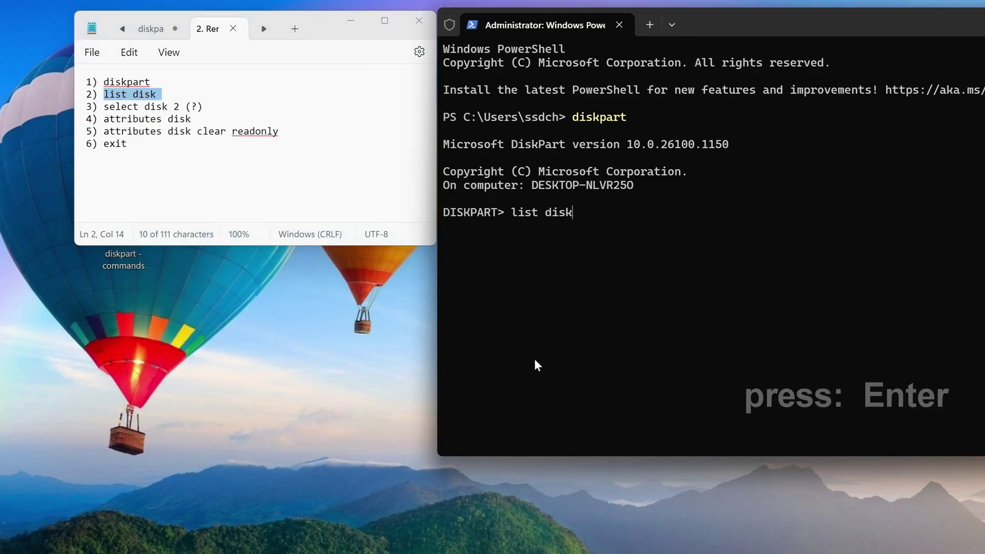
{"action": "key", "text": "Return"}
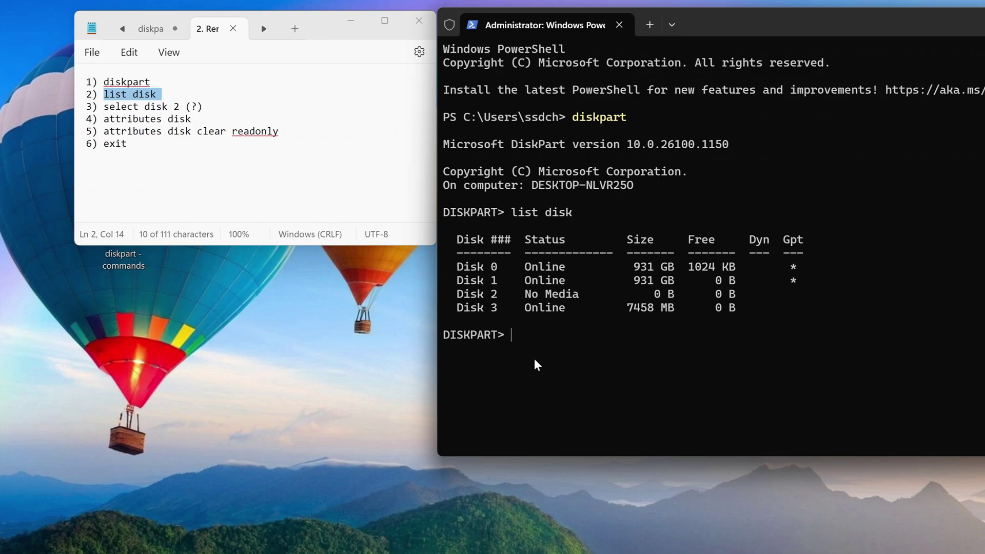
{"action": "left_click_drag", "start_coordinate": [666, 307], "coordinate": [456, 308]}
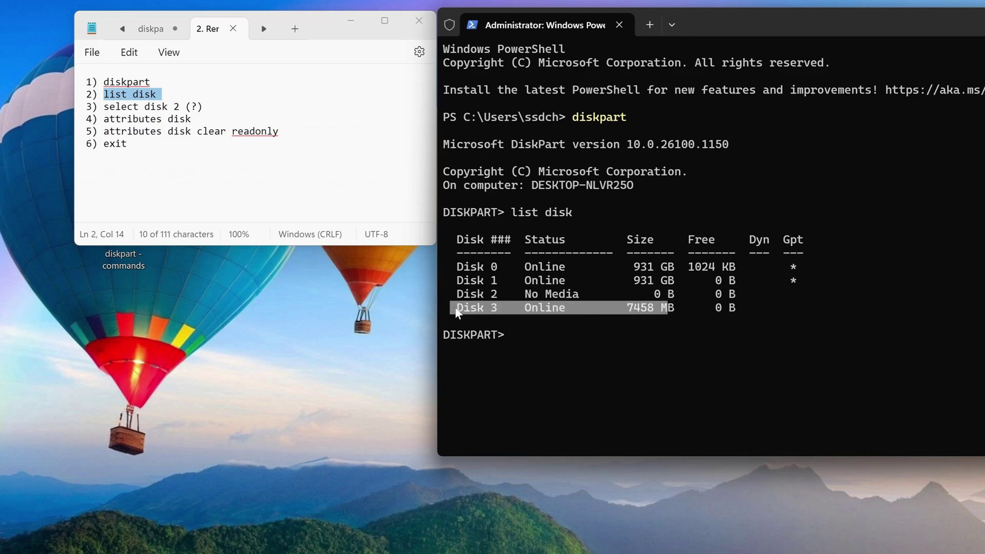
{"action": "left_click", "coordinate": [500, 304]}
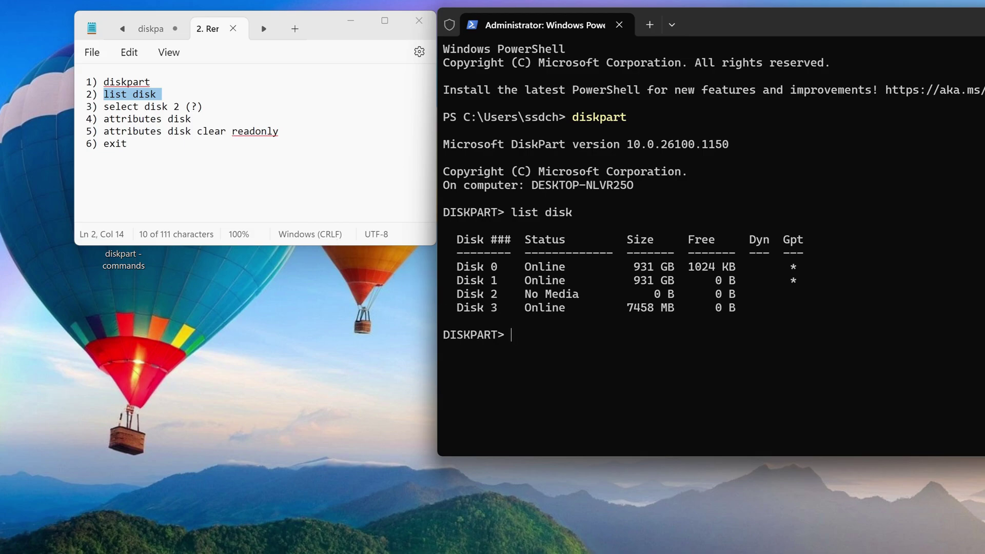
{"action": "left_click_drag", "start_coordinate": [168, 107], "coordinate": [103, 107]}
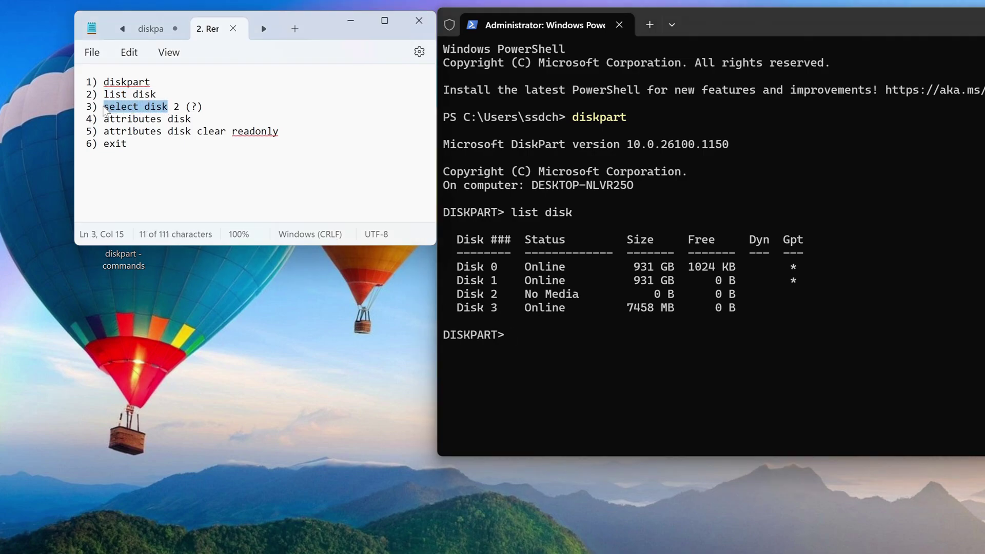
Paste 'select disk', add 3, and run it to select Disk 3
{"action": "right_click", "coordinate": [130, 111]}
{"action": "left_click", "coordinate": [212, 188]}
{"action": "right_click", "coordinate": [537, 336]}
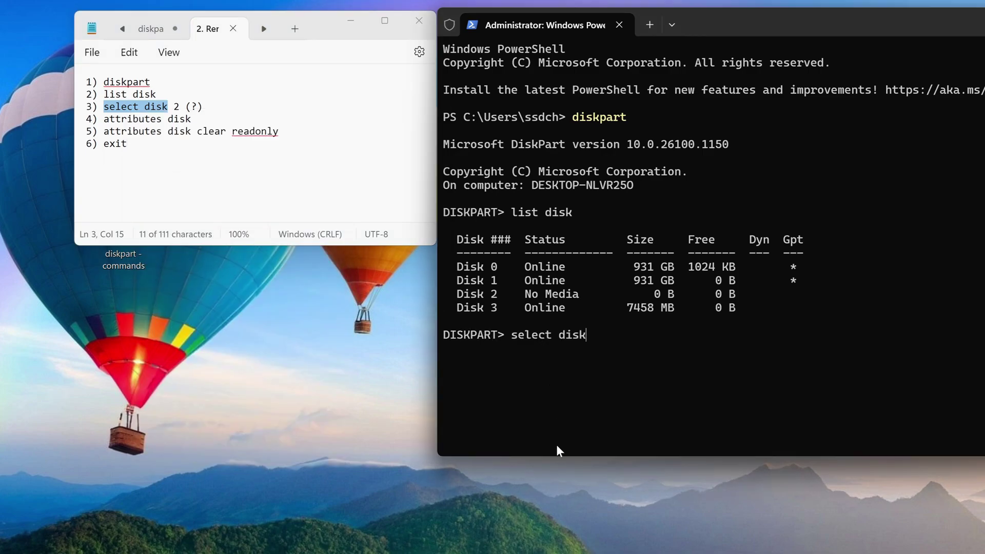
{"action": "type", "text": "3"}
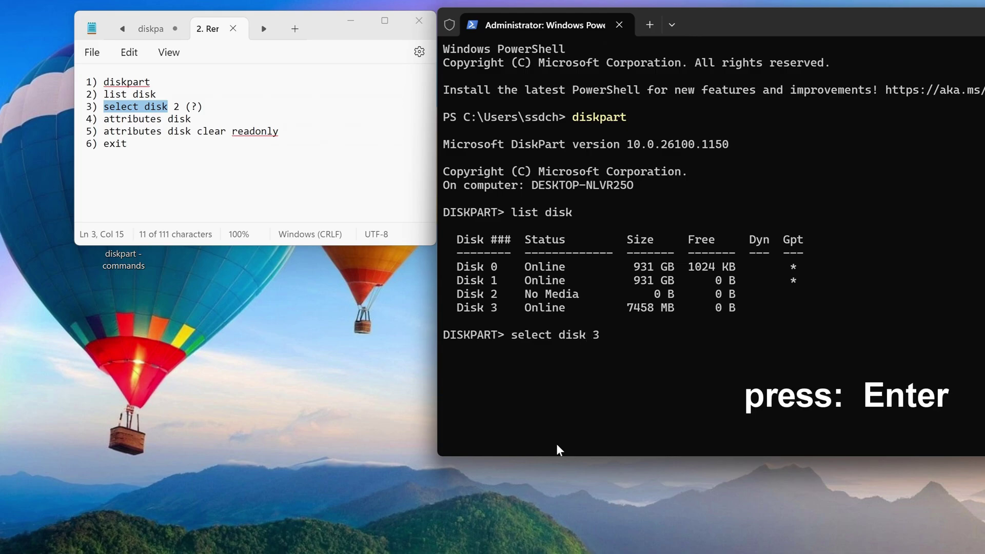
{"action": "key", "text": "Return"}
Run 'attributes disk' to display Disk 3's current attributes
{"action": "left_click_drag", "start_coordinate": [191, 119], "coordinate": [104, 118]}
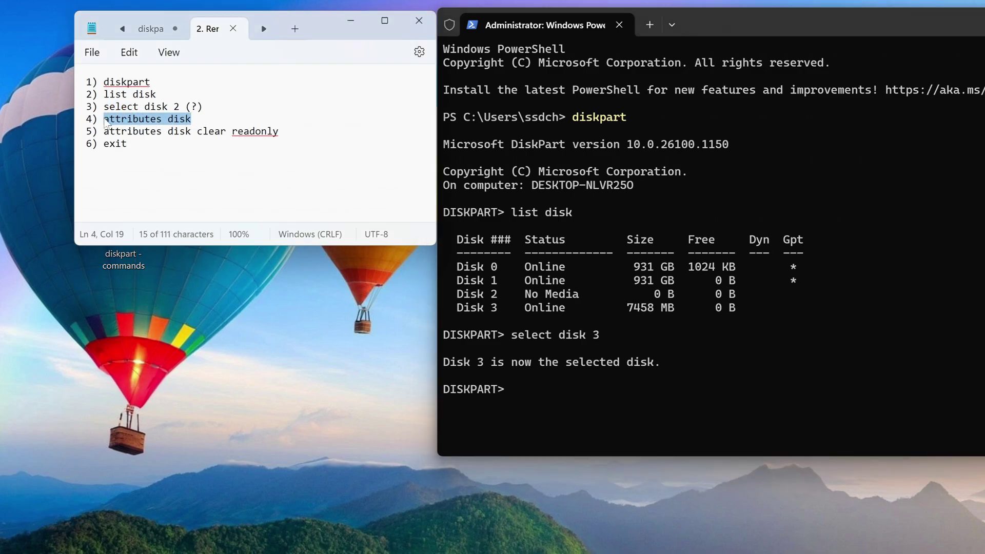
{"action": "right_click", "coordinate": [135, 125]}
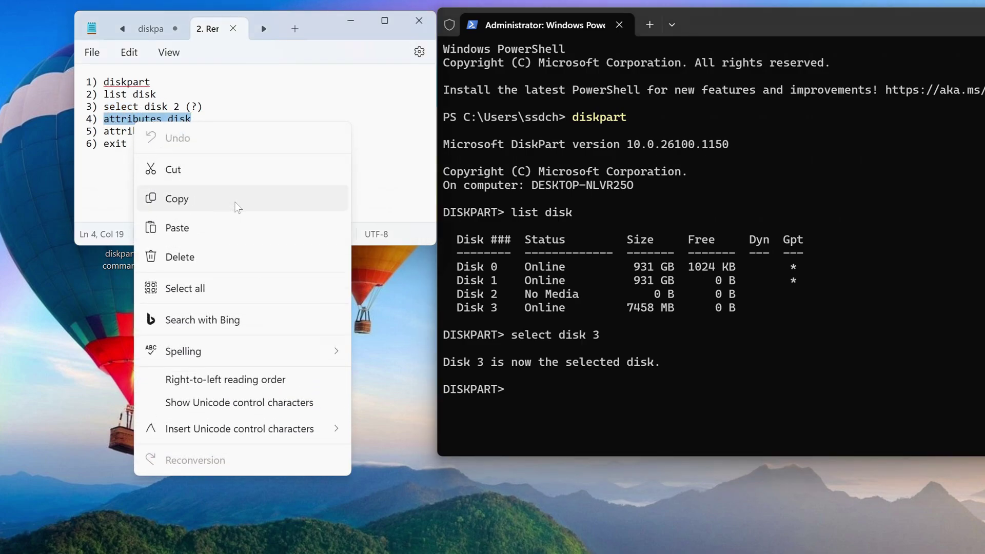
{"action": "left_click", "coordinate": [237, 205]}
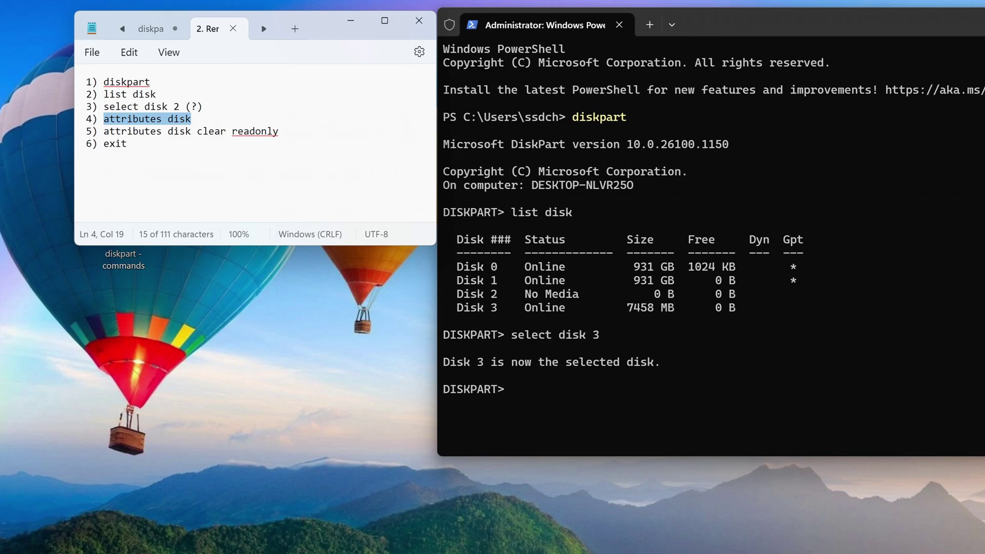
{"action": "right_click", "coordinate": [519, 385]}
{"action": "key", "text": "Return"}
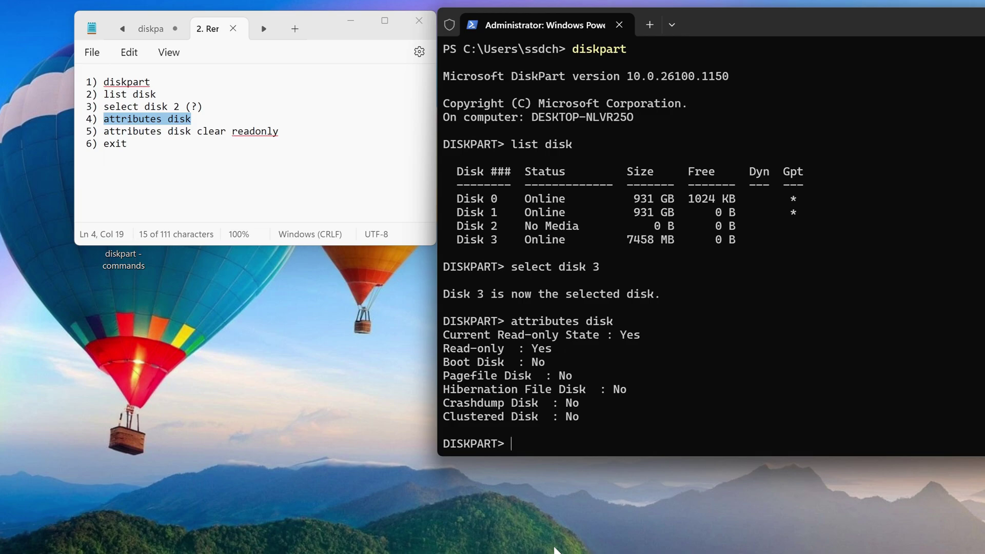
Run 'attributes disk clear readonly' to remove Disk 3's read-only attribute
{"action": "left_click_drag", "start_coordinate": [284, 132], "coordinate": [103, 135]}
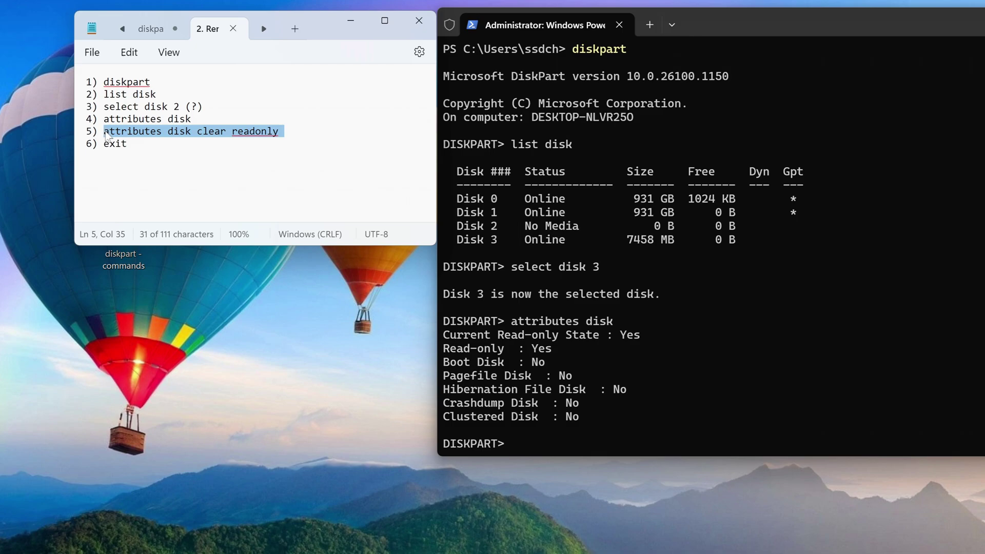
{"action": "right_click", "coordinate": [205, 137]}
{"action": "left_click", "coordinate": [247, 214]}
{"action": "right_click", "coordinate": [537, 444]}
{"action": "key", "text": "Return"}
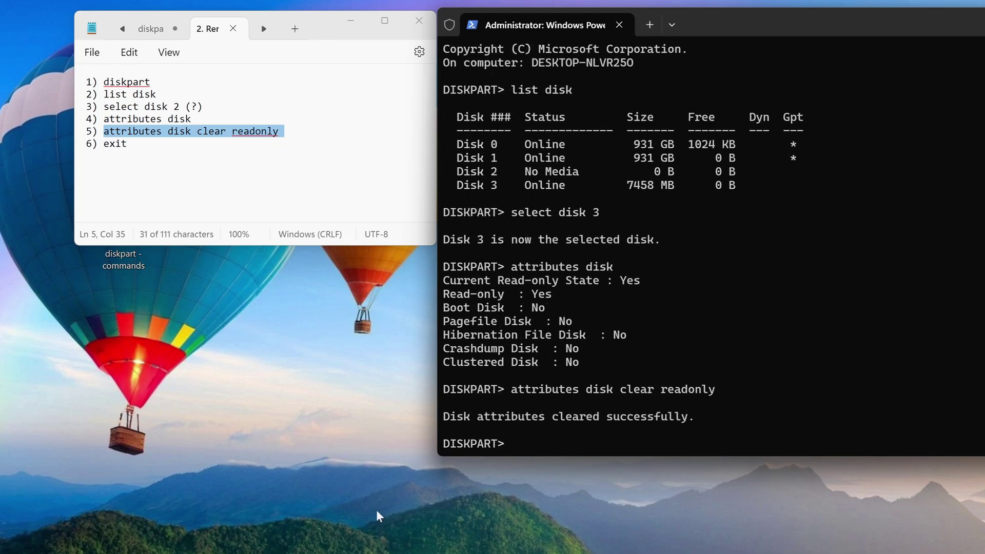
Exit DiskPart with the 'exit' command and open File Explorer with Win+E
{"action": "left_click", "coordinate": [127, 144]}
{"action": "left_click_drag", "start_coordinate": [126, 144], "coordinate": [110, 146]}
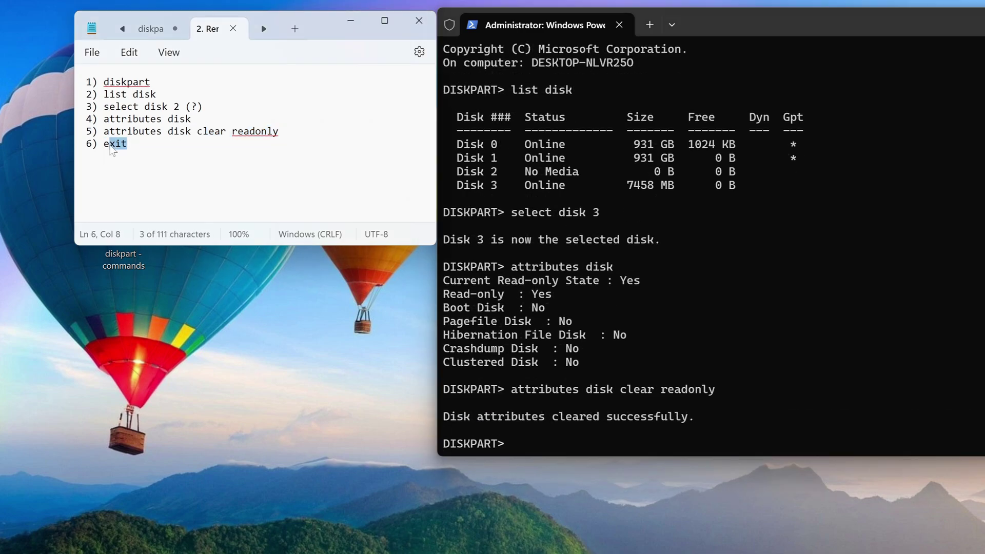
{"action": "right_click", "coordinate": [109, 147]}
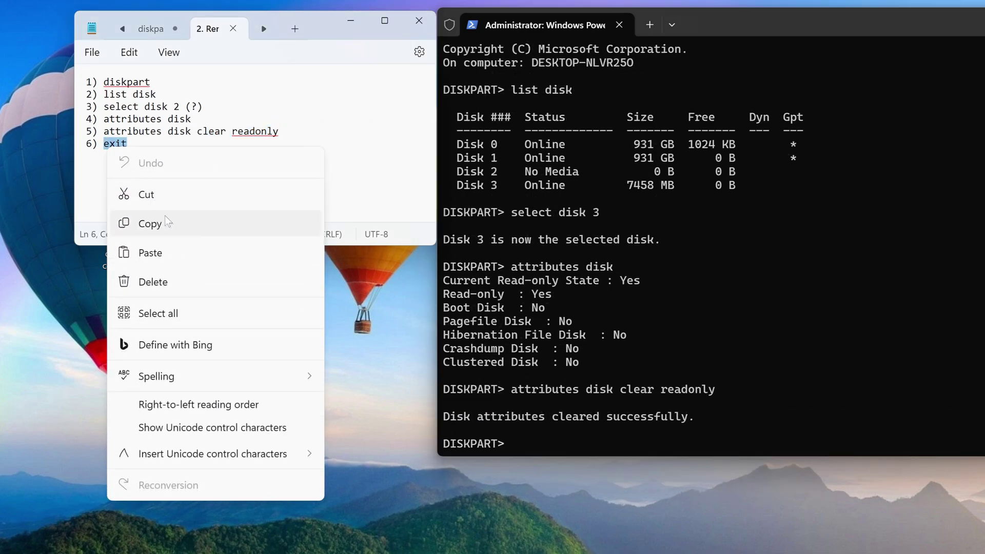
{"action": "left_click", "coordinate": [176, 226]}
{"action": "right_click", "coordinate": [514, 442]}
{"action": "key", "text": "Return"}
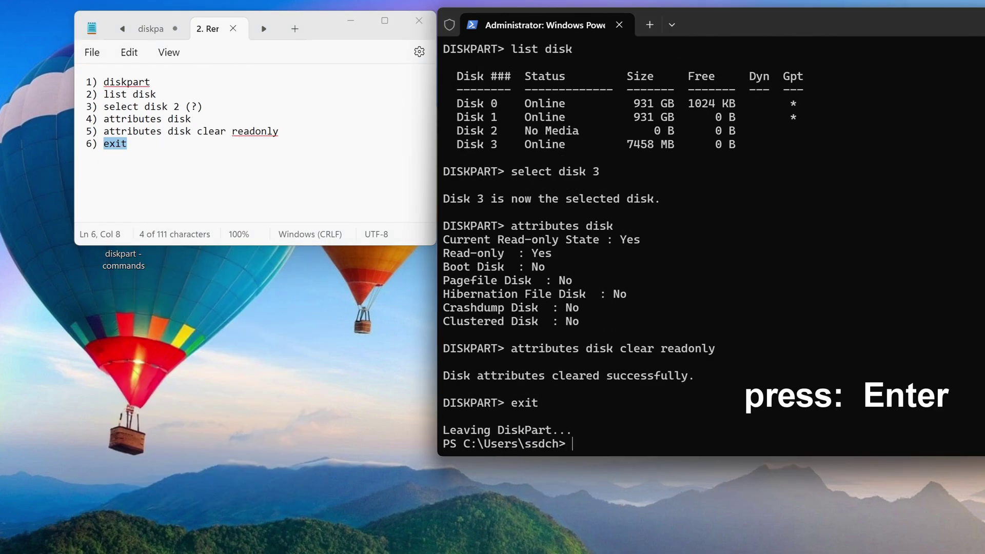
{"action": "key", "text": "super+e"}
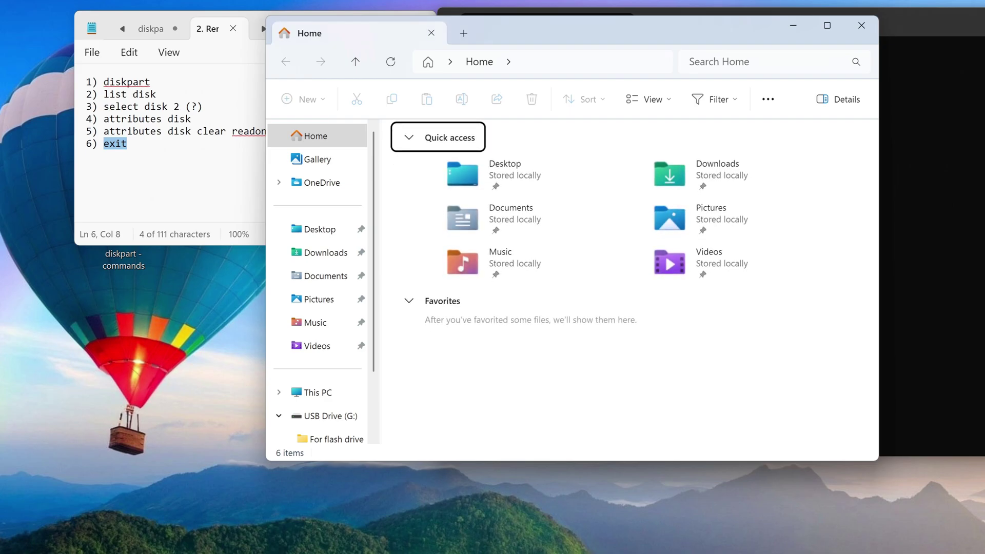
Open USB Drive (G:) from This PC and copy HPUSBDisk onto it
{"action": "left_click", "coordinate": [340, 395]}
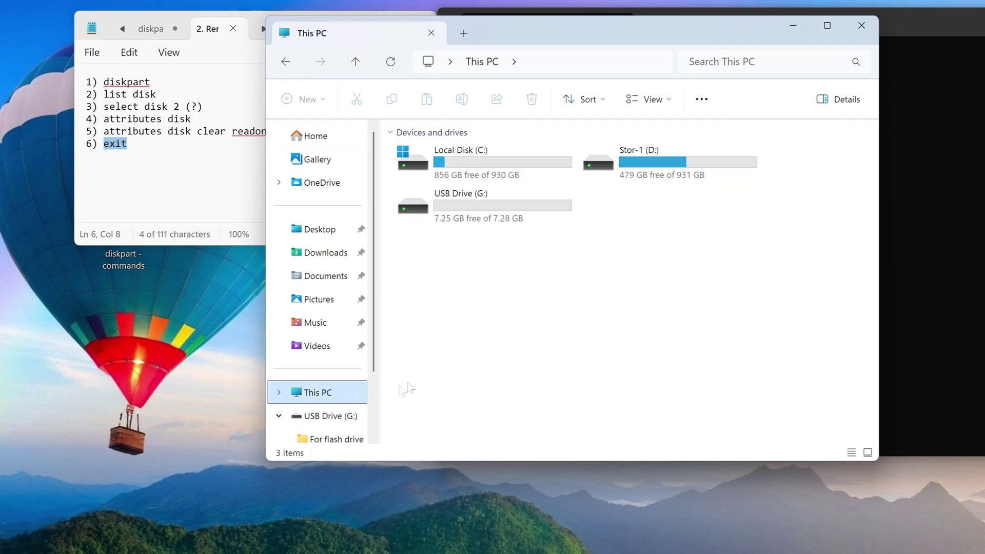
{"action": "double_click", "coordinate": [496, 211]}
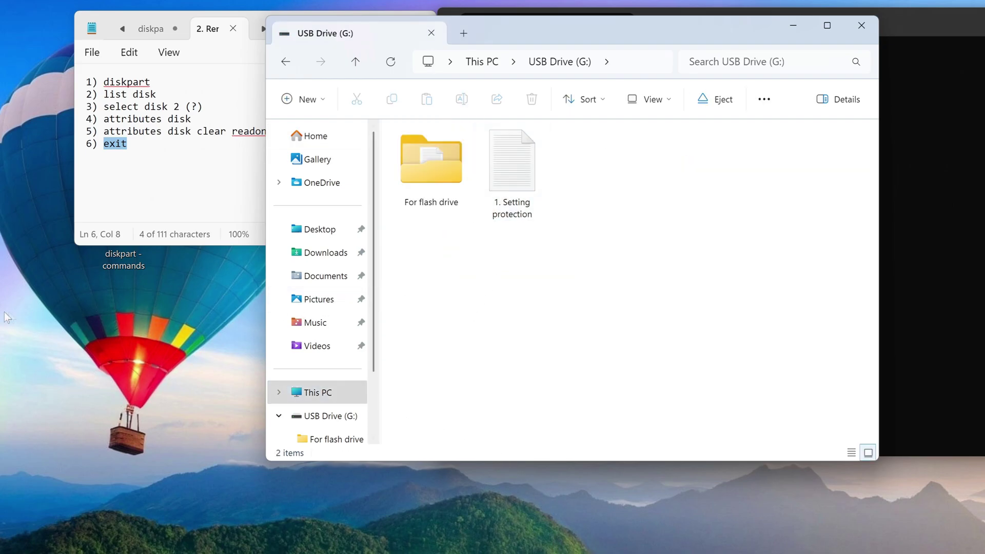
{"action": "left_click_drag", "start_coordinate": [0, 287], "coordinate": [497, 328]}
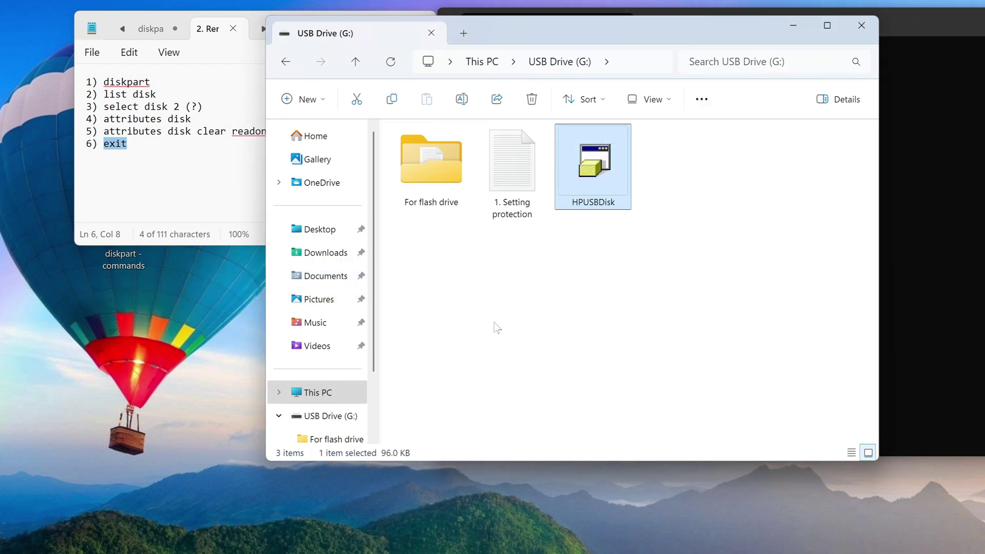
{"action": "left_click", "coordinate": [496, 328]}
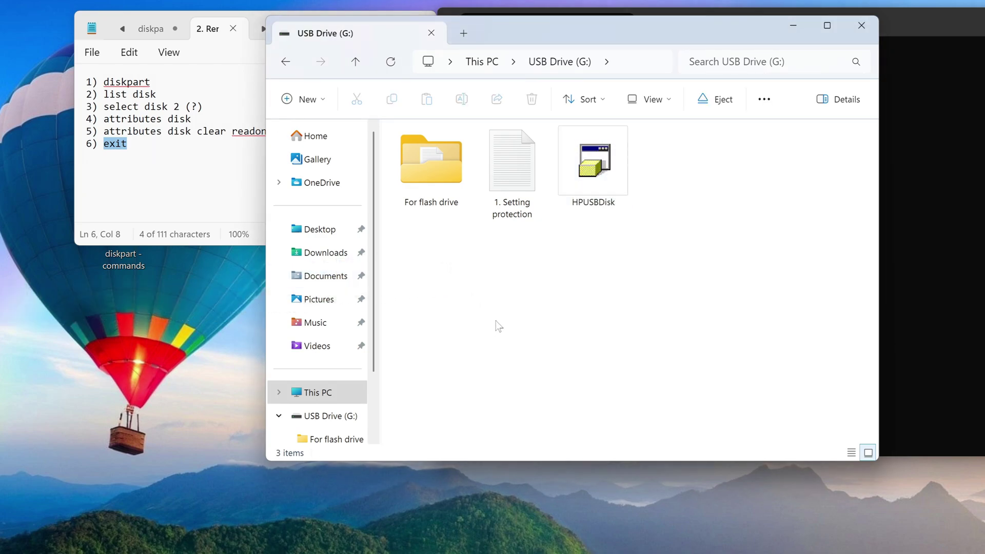
Delete the '1. Setting protection' file from the drive and return to This PC
{"action": "right_click", "coordinate": [504, 145]}
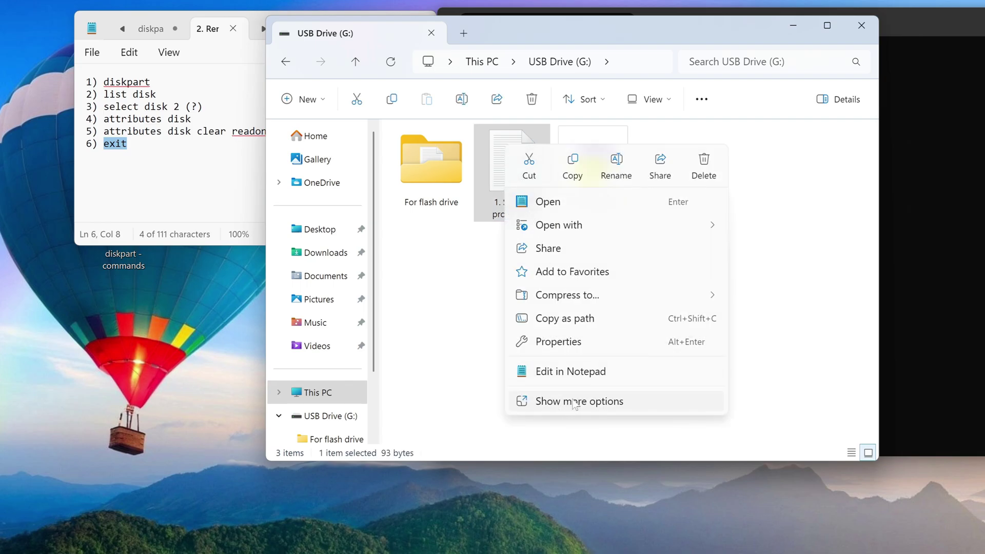
{"action": "left_click", "coordinate": [574, 403]}
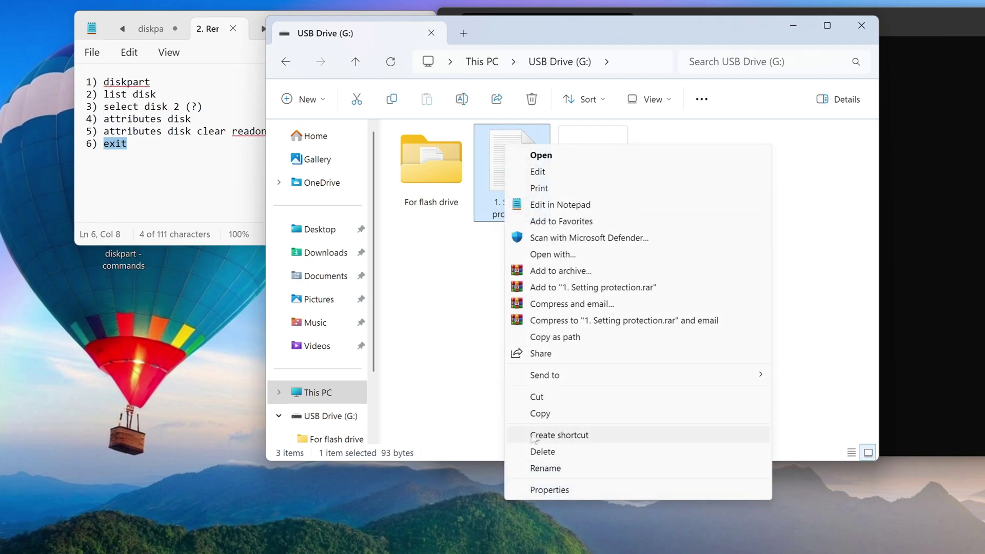
{"action": "left_click", "coordinate": [587, 454]}
{"action": "left_click", "coordinate": [566, 376]}
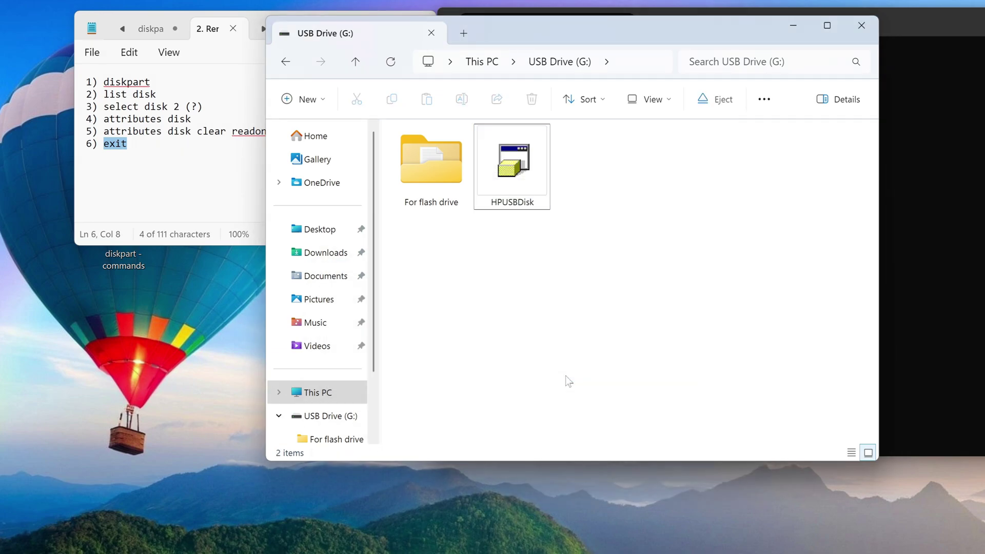
{"action": "left_click", "coordinate": [354, 63]}
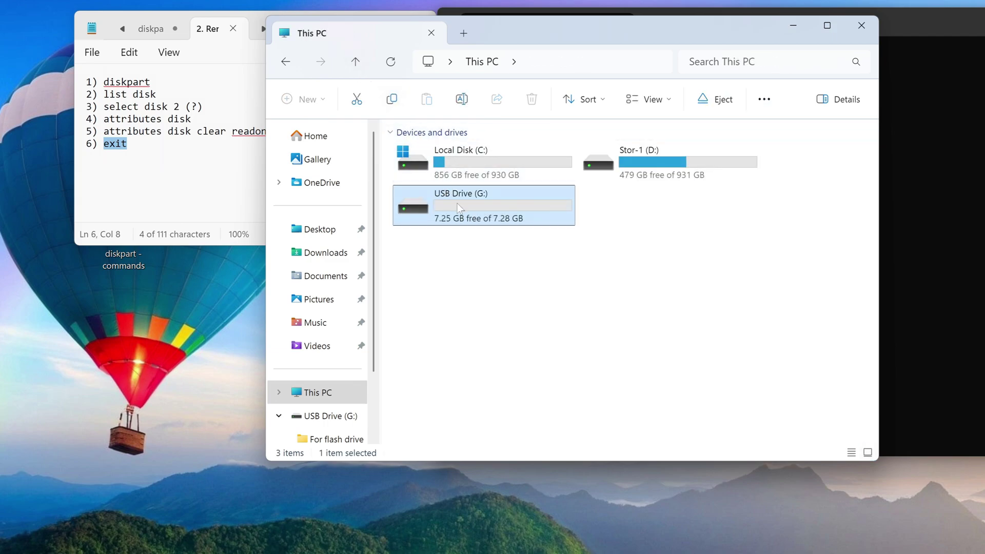
Quick-format USB Drive (G:) as NTFS, confirming the erase warning and the completion notice
{"action": "right_click", "coordinate": [458, 207]}
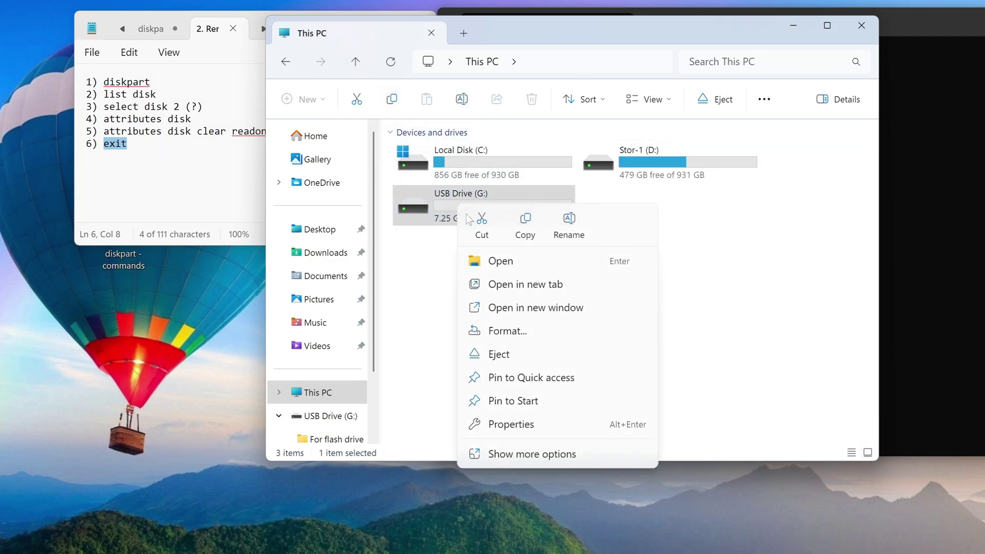
{"action": "left_click", "coordinate": [552, 331]}
{"action": "left_click", "coordinate": [429, 497]}
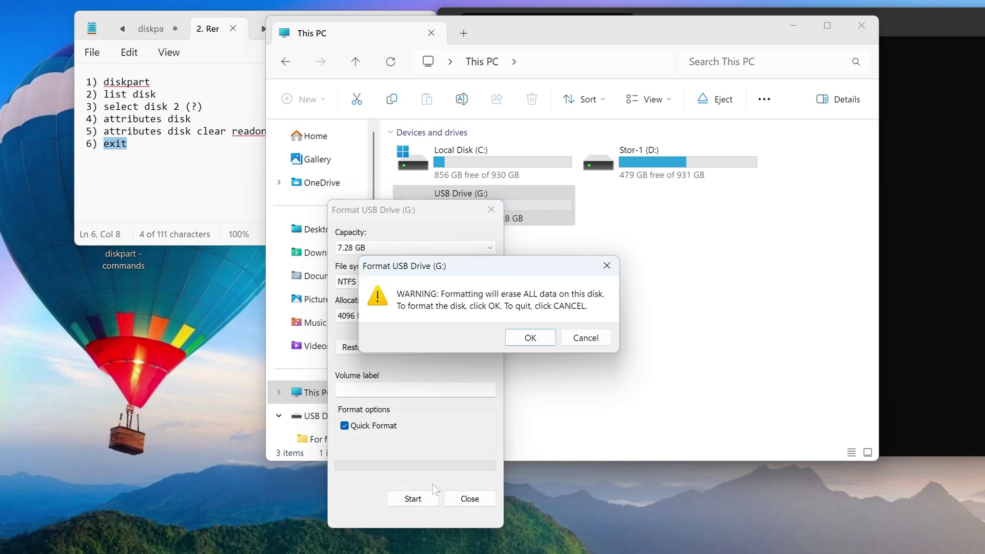
{"action": "left_click", "coordinate": [542, 341]}
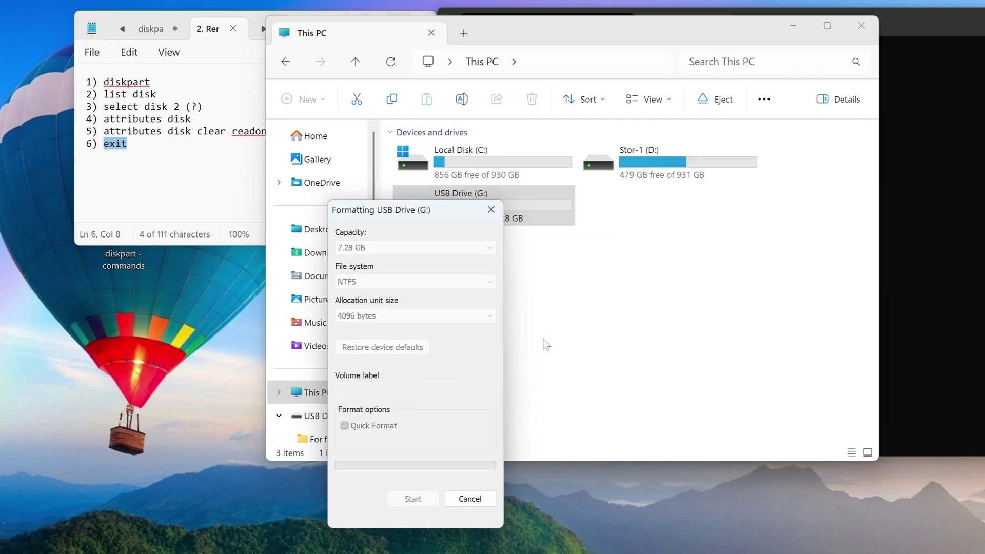
{"action": "left_click", "coordinate": [568, 337]}
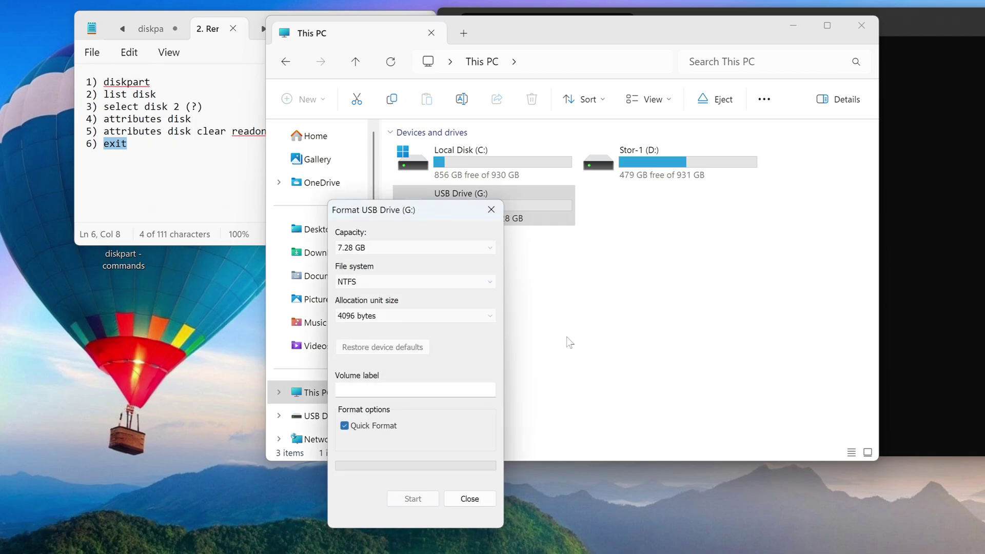
{"action": "left_click", "coordinate": [481, 497]}
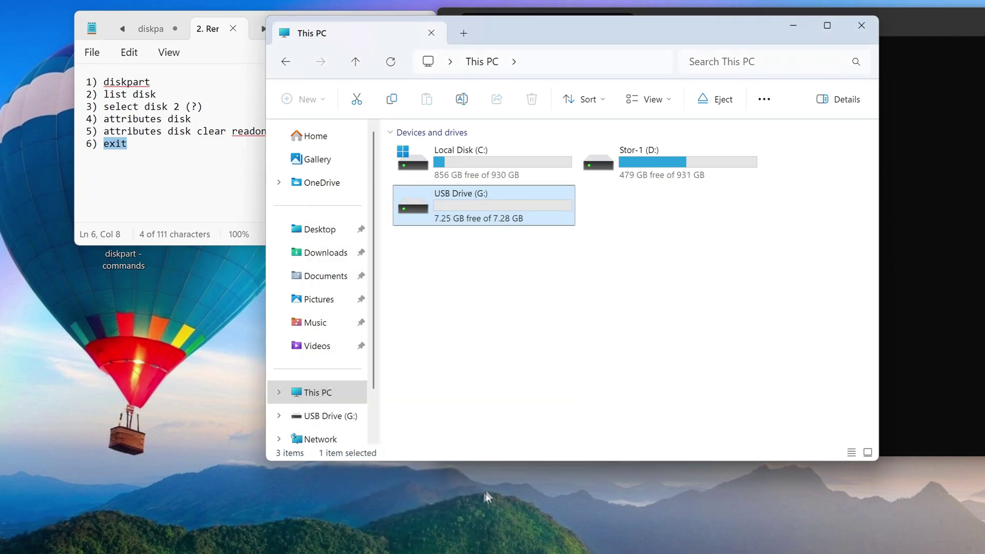